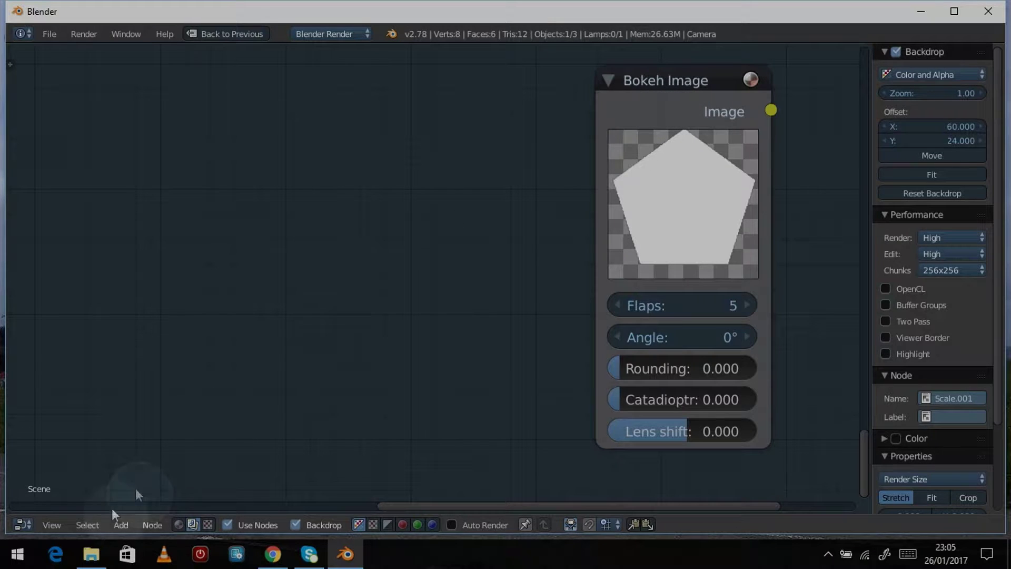
Browse the Input node types in the Add menu.
{"action": "left_click", "coordinate": [121, 525]}
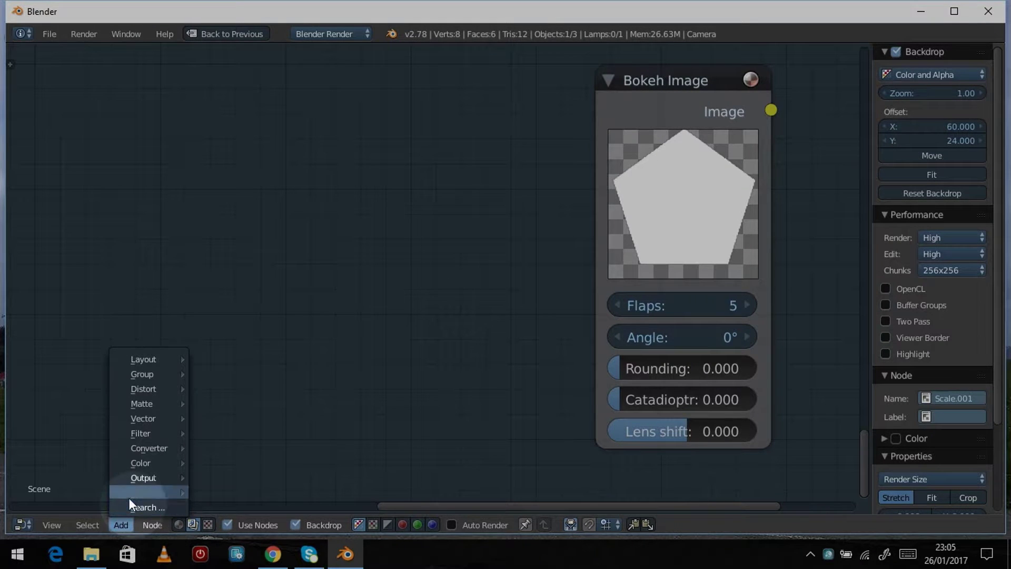
{"action": "mouse_move", "coordinate": [139, 493]}
{"action": "left_click", "coordinate": [254, 362]}
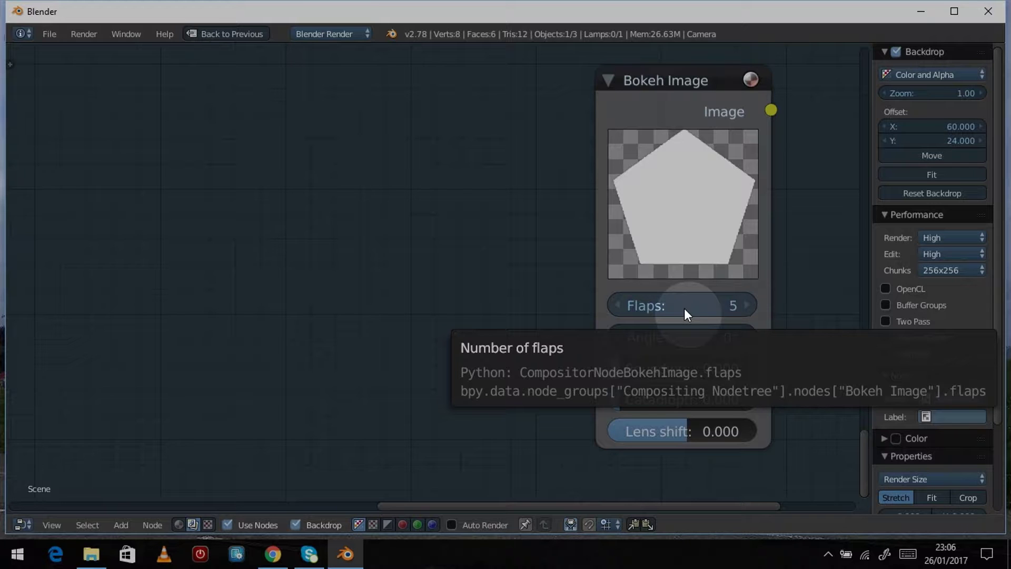
Try Bokeh Image flap counts up to 24, then settle on 6 flaps for a hexagon.
{"action": "left_click", "coordinate": [750, 305]}
{"action": "left_click", "coordinate": [748, 302]}
{"action": "left_click", "coordinate": [747, 302]}
{"action": "left_click", "coordinate": [748, 302]}
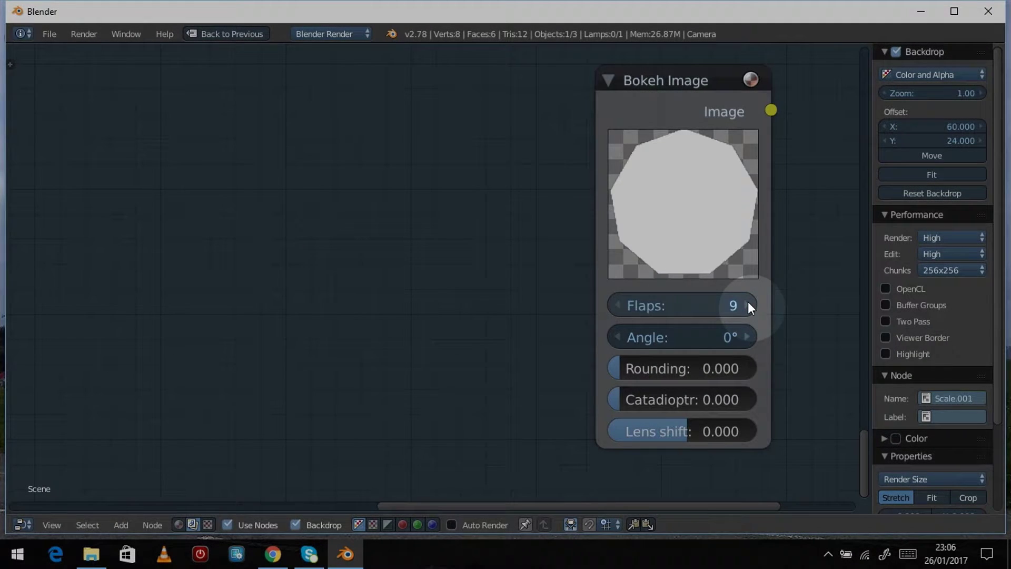
{"action": "left_click", "coordinate": [747, 302]}
{"action": "left_click", "coordinate": [747, 303]}
{"action": "left_click_drag", "start_coordinate": [673, 319], "coordinate": [726, 319]}
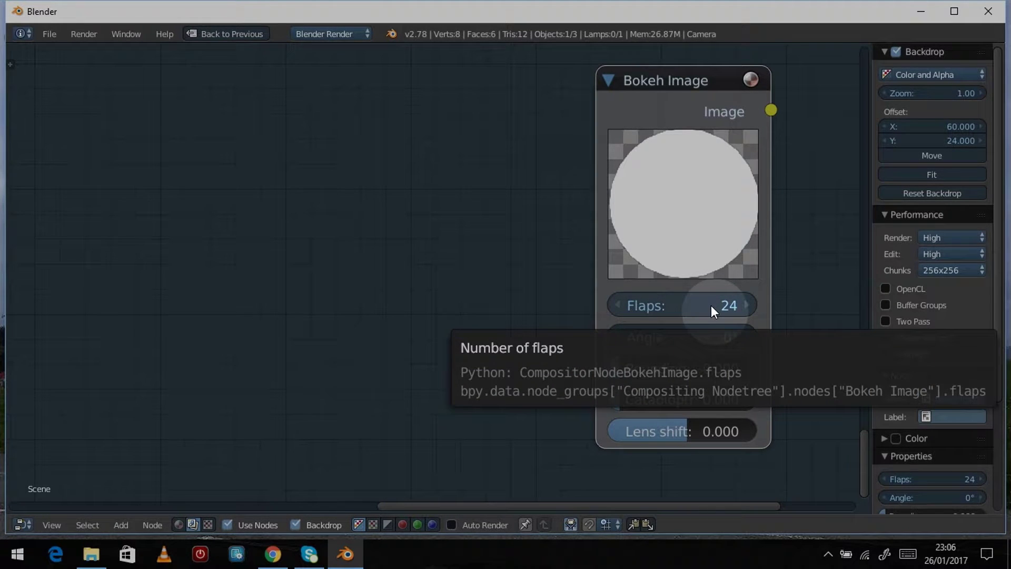
{"action": "left_click_drag", "start_coordinate": [711, 305], "coordinate": [685, 302]}
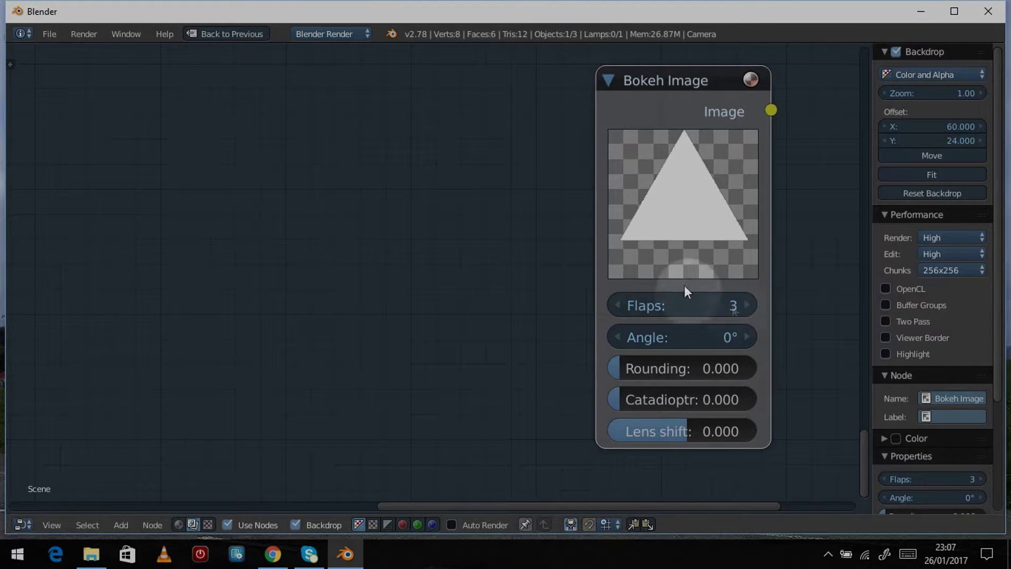
{"action": "left_click", "coordinate": [747, 305]}
{"action": "left_click", "coordinate": [747, 305]}
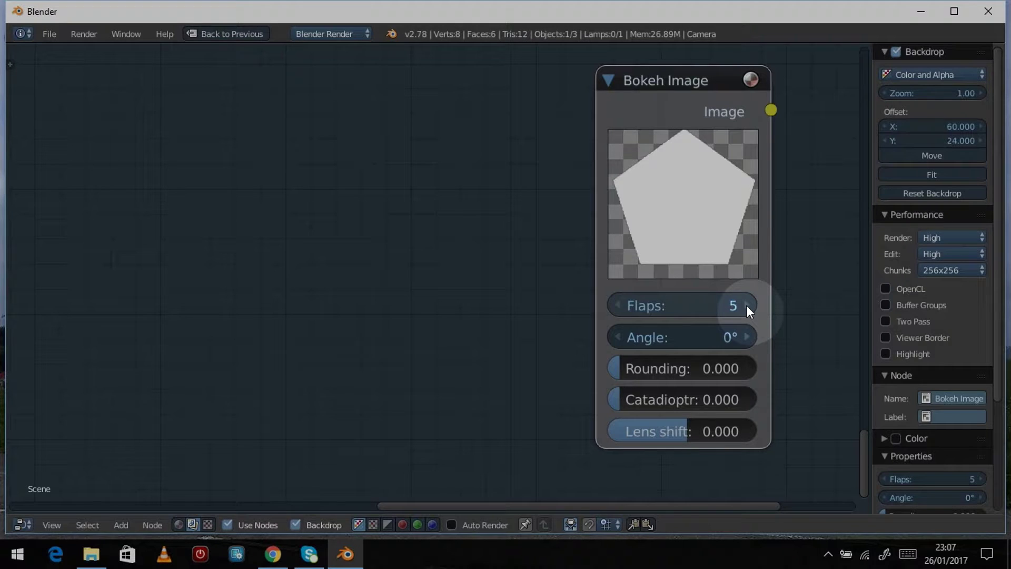
{"action": "left_click", "coordinate": [747, 304]}
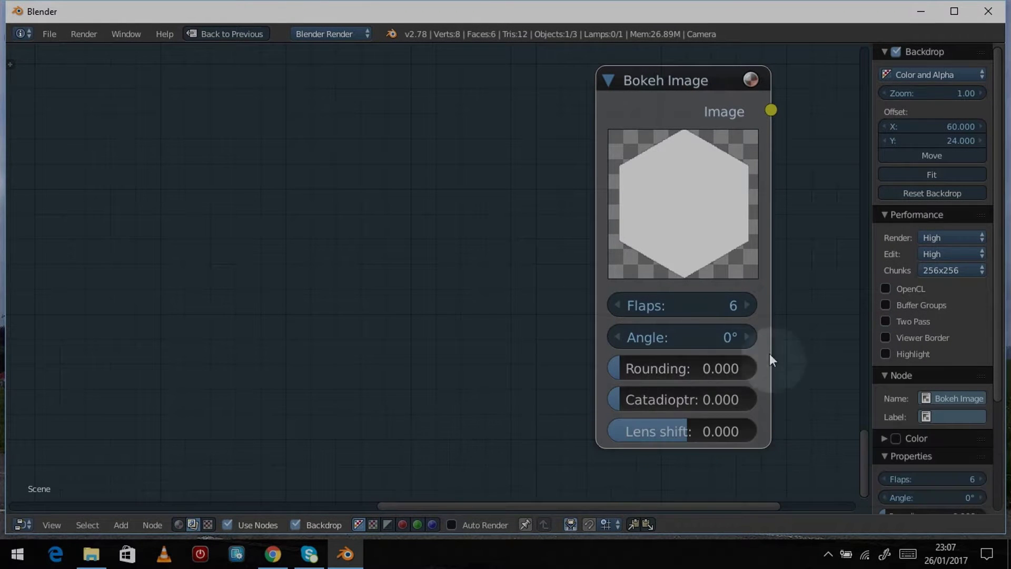
Rotate the hexagon bokeh to a 9.7° angle, testing rounding before returning it to 0.
{"action": "left_click_drag", "start_coordinate": [683, 337], "coordinate": [701, 337]}
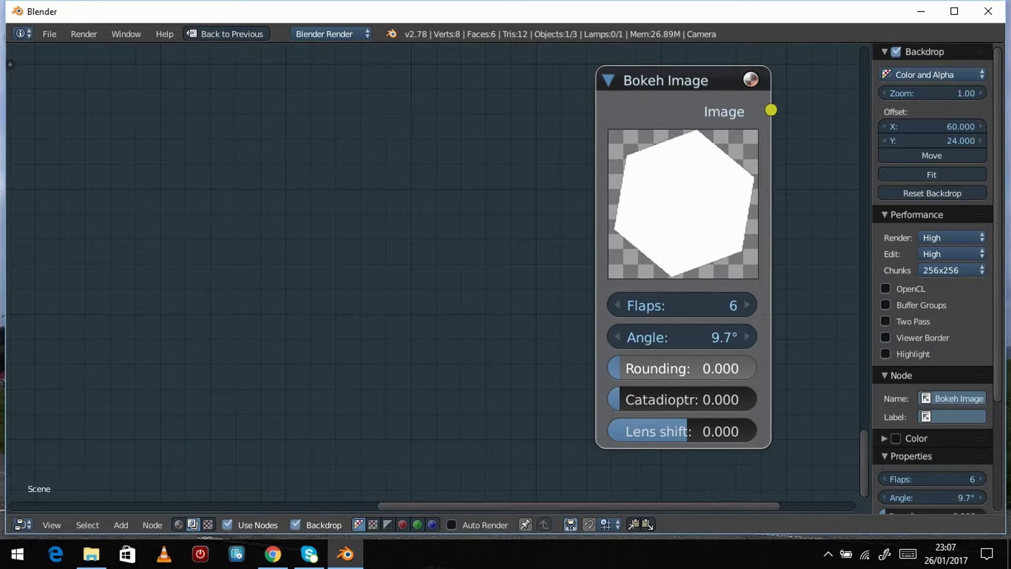
{"action": "left_click_drag", "start_coordinate": [627, 367], "coordinate": [646, 367]}
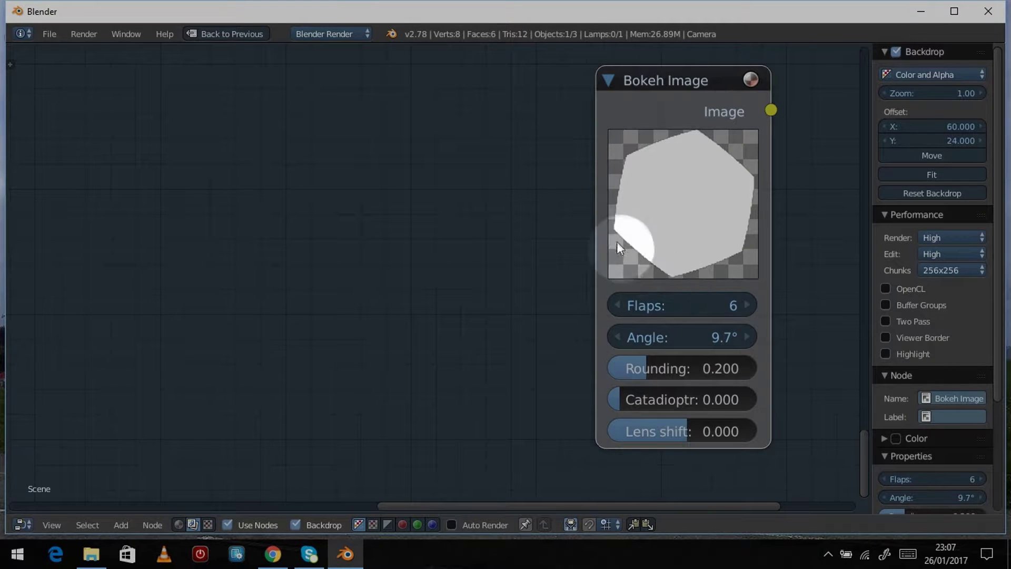
{"action": "left_click_drag", "start_coordinate": [656, 374], "coordinate": [704, 365]}
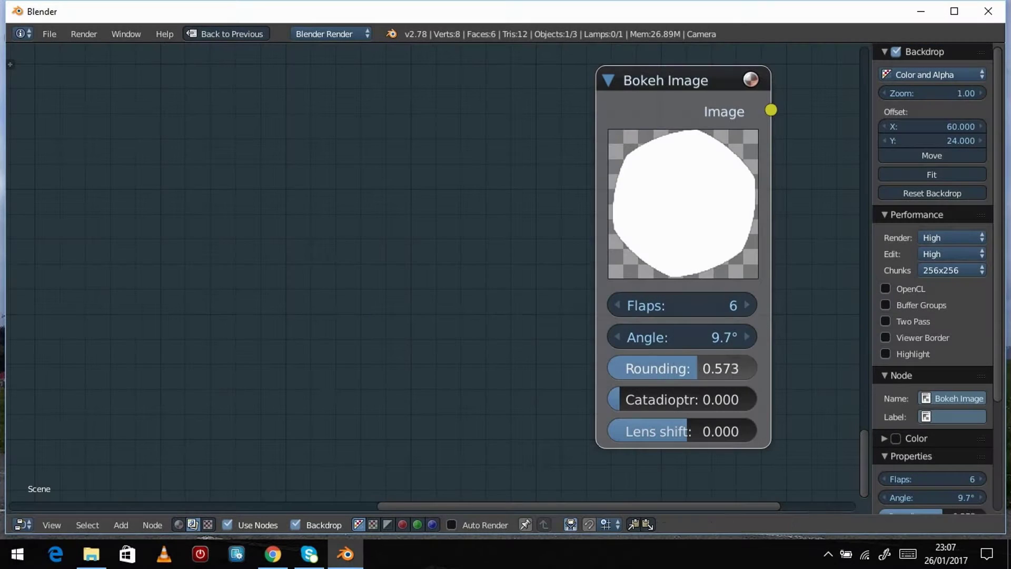
{"action": "mouse_move", "coordinate": [697, 368]}
{"action": "left_mouse_down"}
{"action": "mouse_move", "coordinate": [621, 366]}
{"action": "mouse_move", "coordinate": [707, 366]}
{"action": "left_mouse_up"}
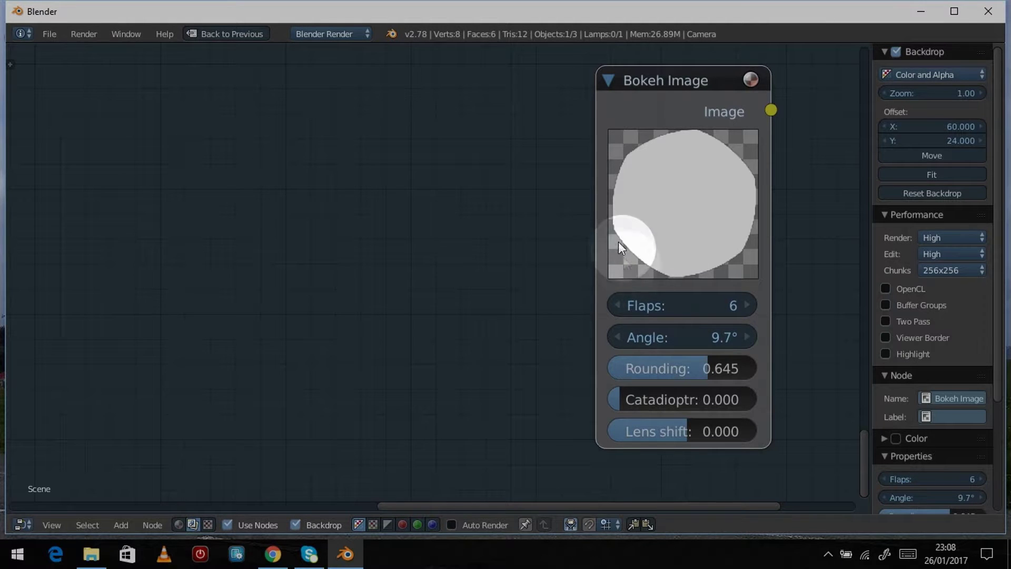
{"action": "left_click_drag", "start_coordinate": [697, 368], "coordinate": [620, 367]}
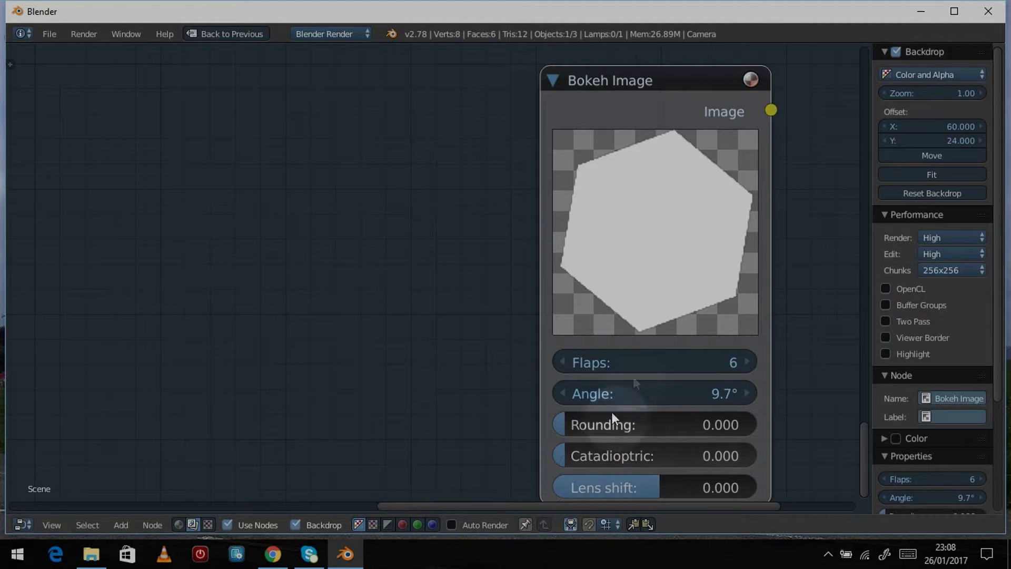
Narrow the Bokeh Image node and set catadioptric 0.214 and lens shift 0.111.
{"action": "left_click_drag", "start_coordinate": [542, 270], "coordinate": [576, 279]}
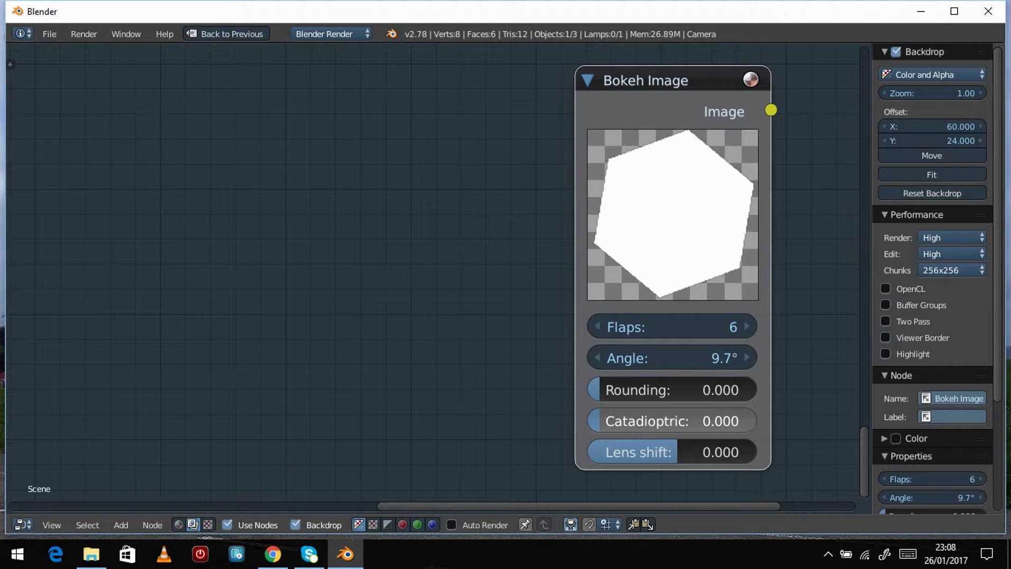
{"action": "left_click_drag", "start_coordinate": [672, 420], "coordinate": [712, 421]}
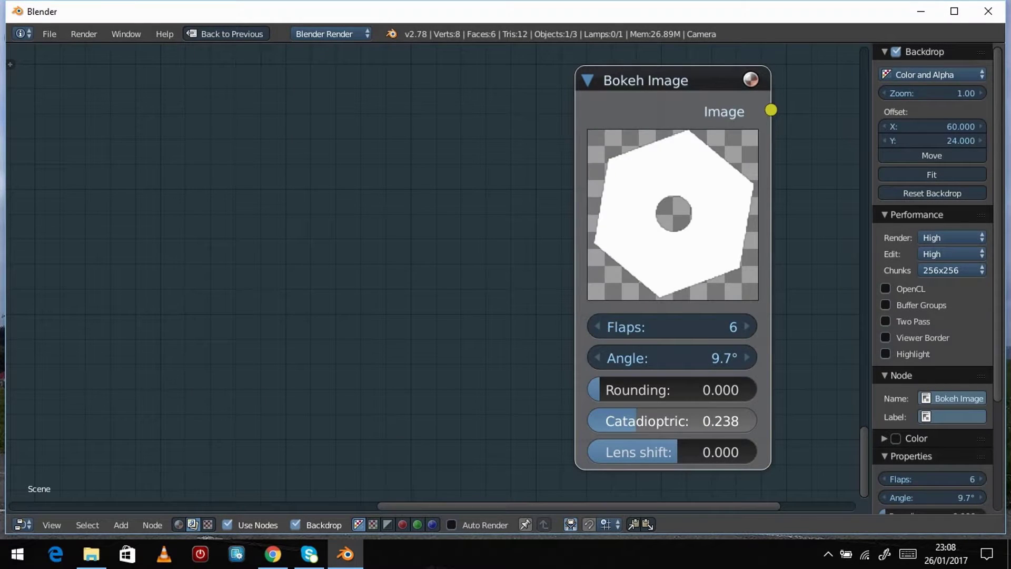
{"action": "left_click_drag", "start_coordinate": [634, 422], "coordinate": [687, 450]}
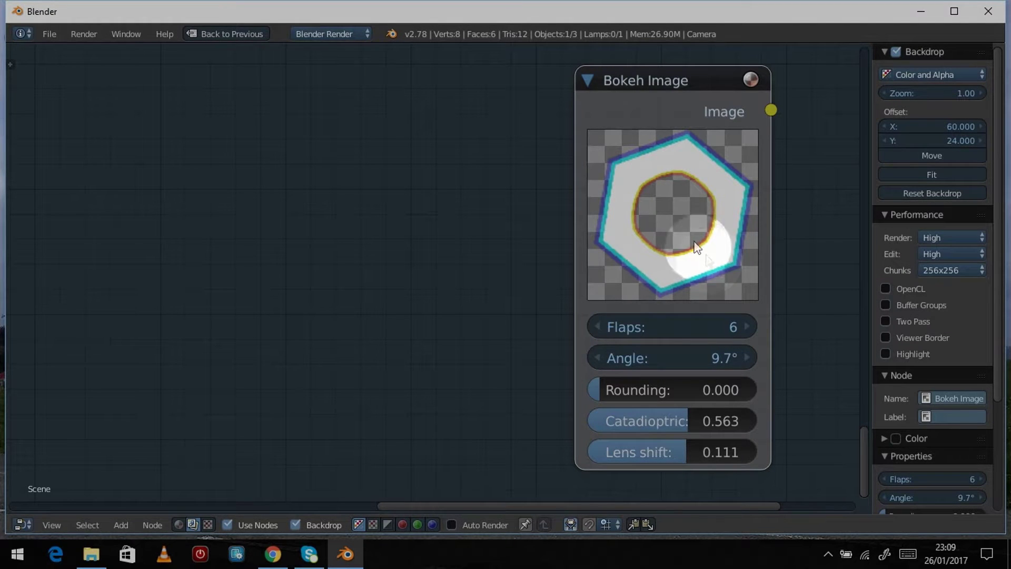
{"action": "left_click_drag", "start_coordinate": [685, 421], "coordinate": [626, 420]}
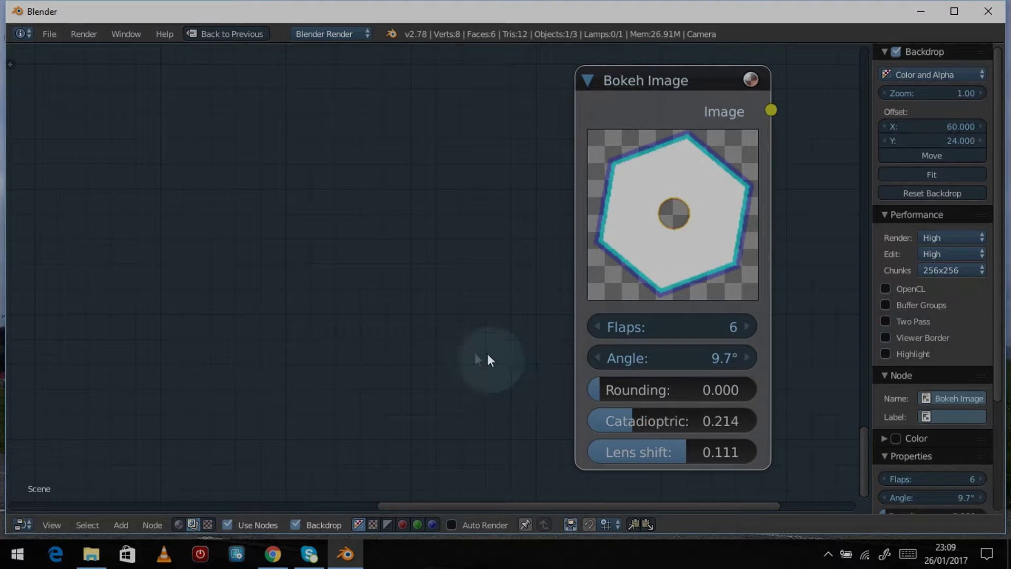
Move the Bokeh Image node into the network and remove the Alpha wire from Bokeh Blur's Bokeh socket.
{"action": "scroll", "coordinate": [435, 321], "scroll_direction": "down", "scroll_amount": 3}
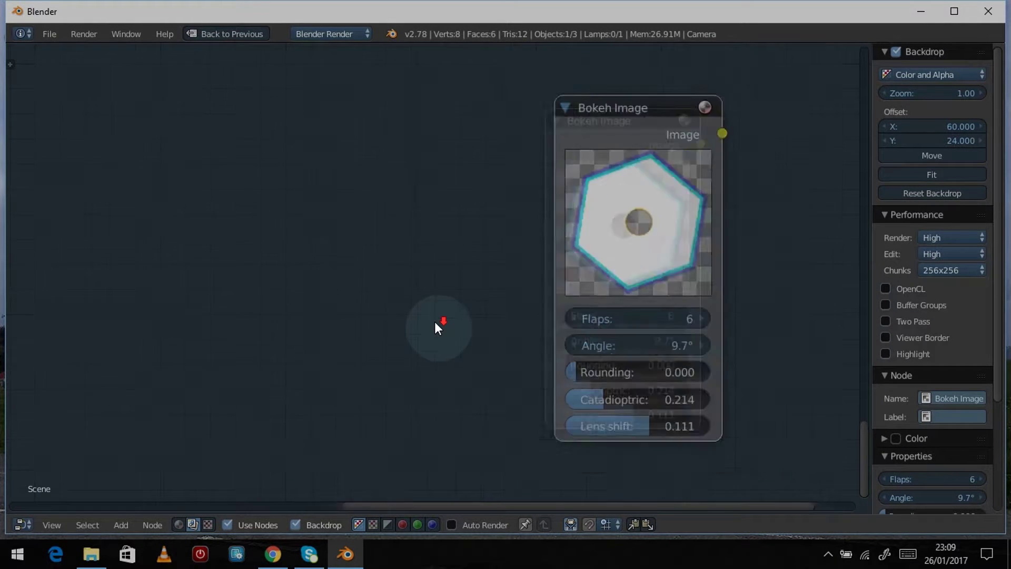
{"action": "left_click_drag", "start_coordinate": [545, 184], "coordinate": [236, 142]}
{"action": "key", "text": "ctrl+z"}
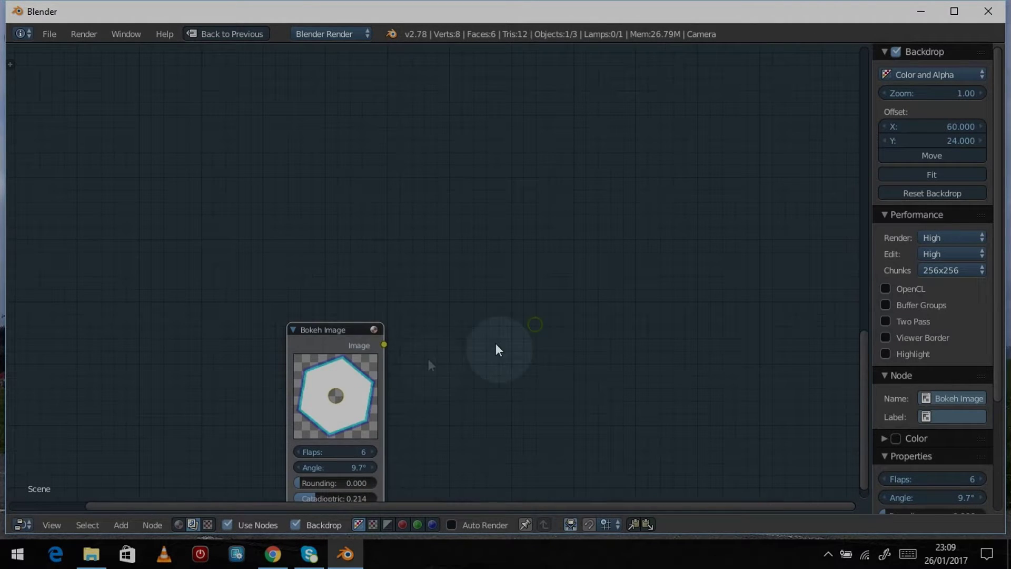
{"action": "left_click_drag", "start_coordinate": [361, 330], "coordinate": [394, 131]}
{"action": "scroll", "coordinate": [634, 197], "scroll_direction": "down", "scroll_amount": 5}
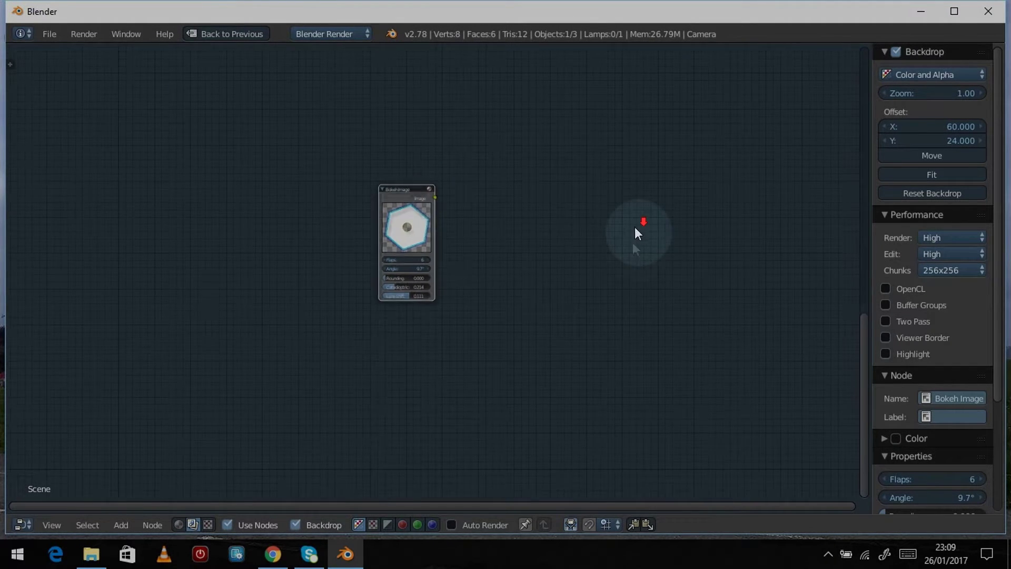
{"action": "left_click_drag", "start_coordinate": [467, 397], "coordinate": [426, 180]}
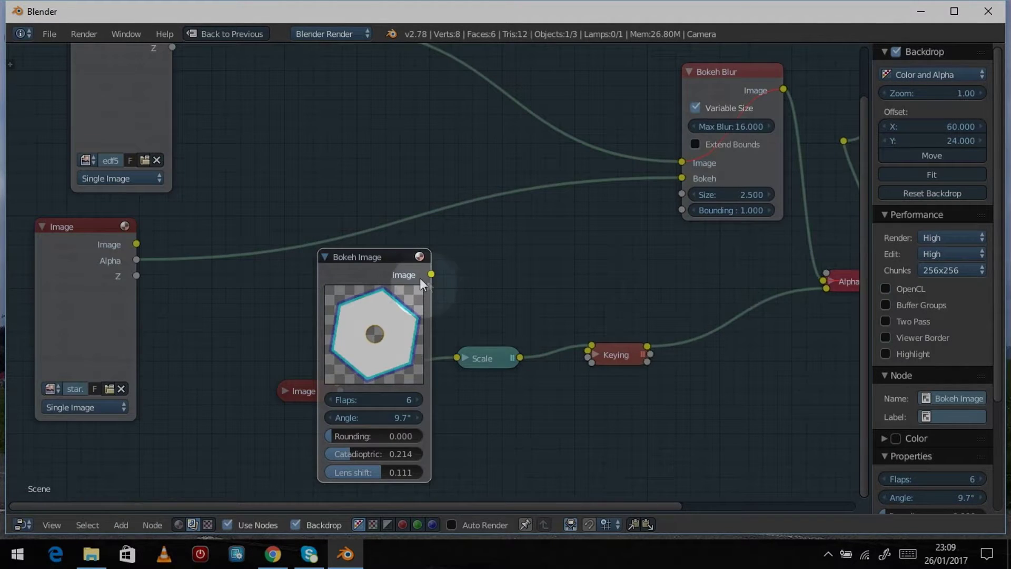
{"action": "left_click_drag", "start_coordinate": [431, 273], "coordinate": [430, 273]}
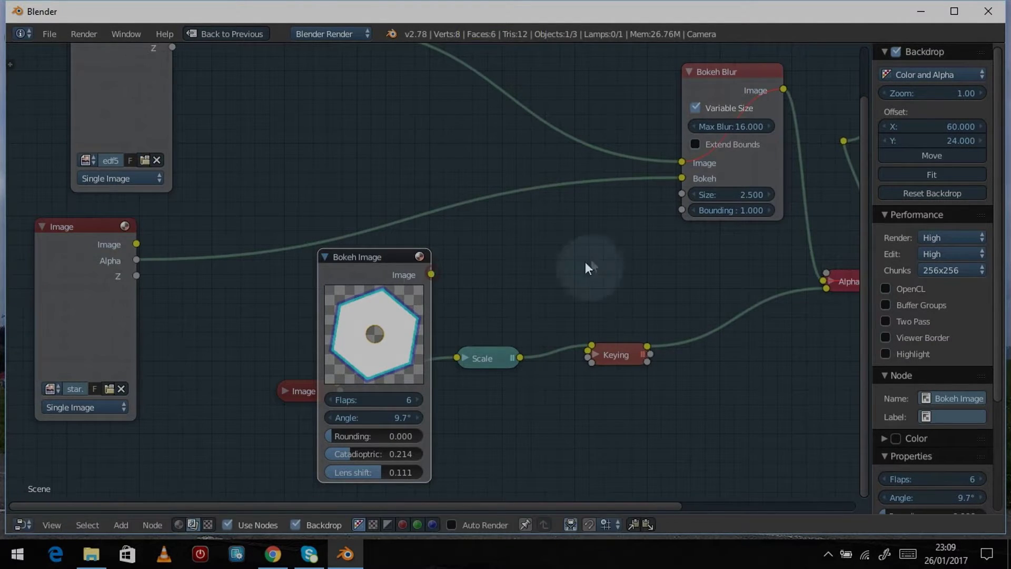
{"action": "left_click_drag", "start_coordinate": [684, 177], "coordinate": [233, 229]}
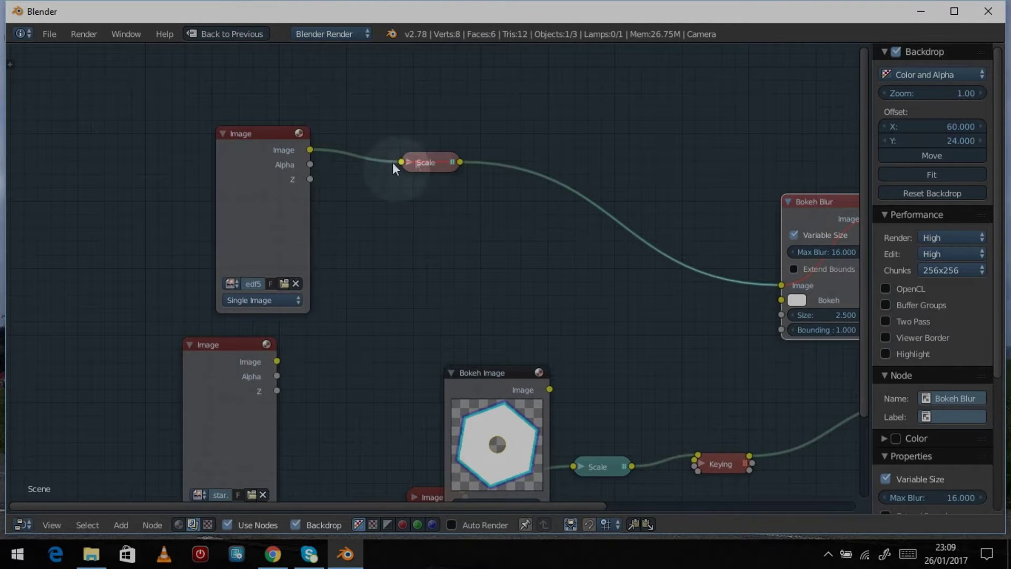
Unmute the Scale node after the background image and move the Bokeh Image node up.
{"action": "left_click", "coordinate": [269, 197]}
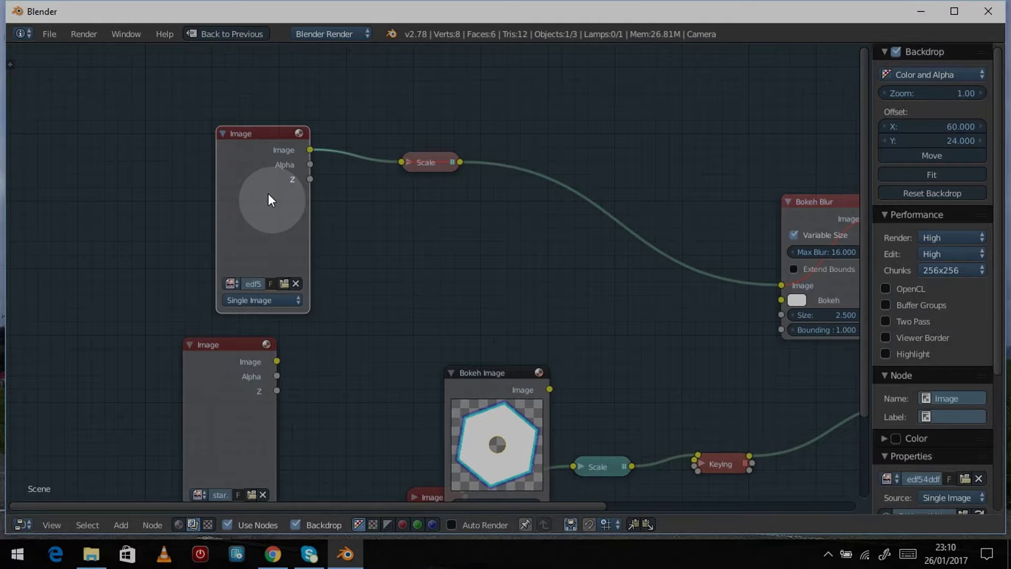
{"action": "left_click", "coordinate": [435, 160]}
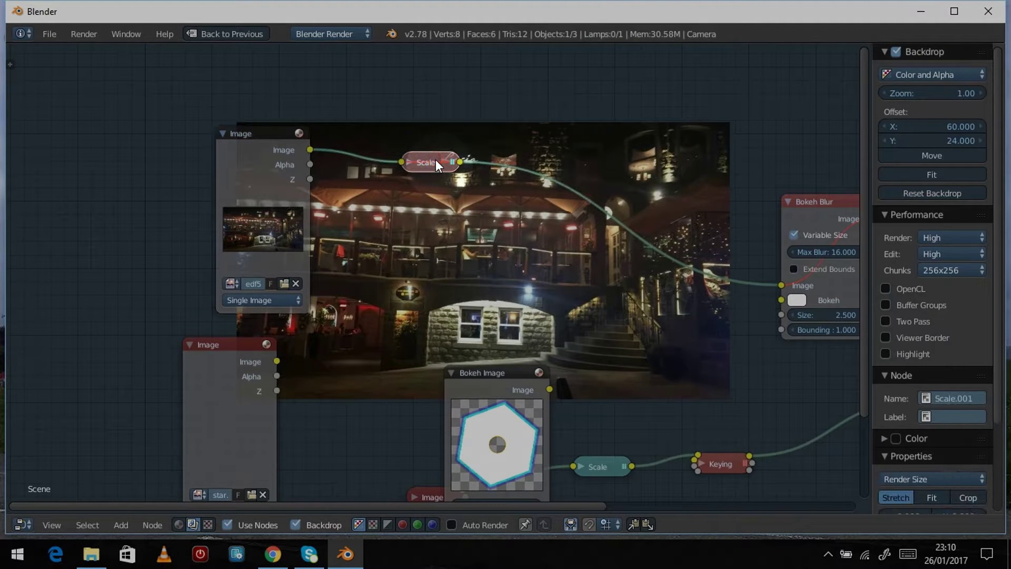
{"action": "key", "text": "m"}
{"action": "left_click", "coordinate": [846, 290]}
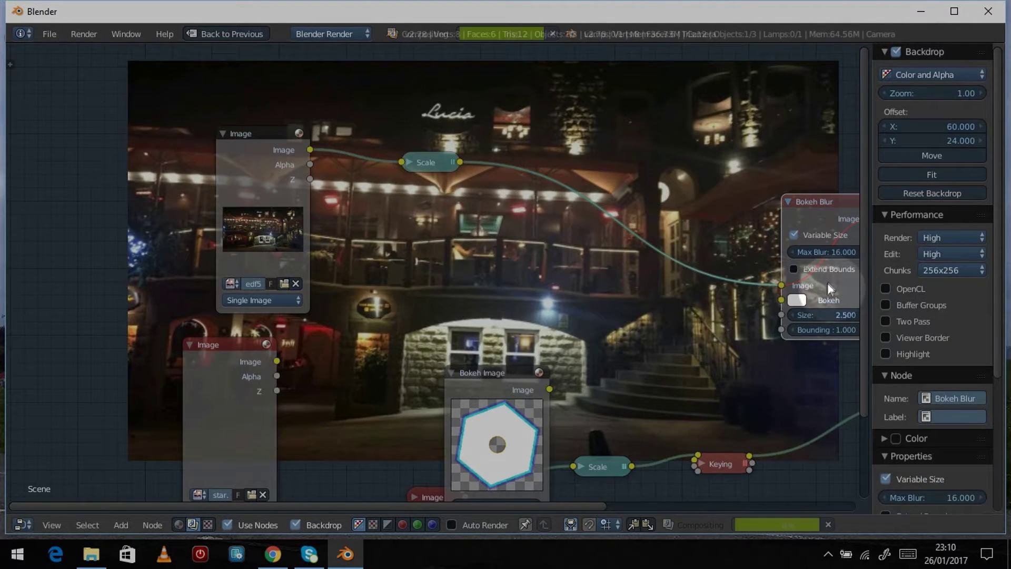
{"action": "middle_click_drag", "start_coordinate": [747, 388], "coordinate": [533, 315]}
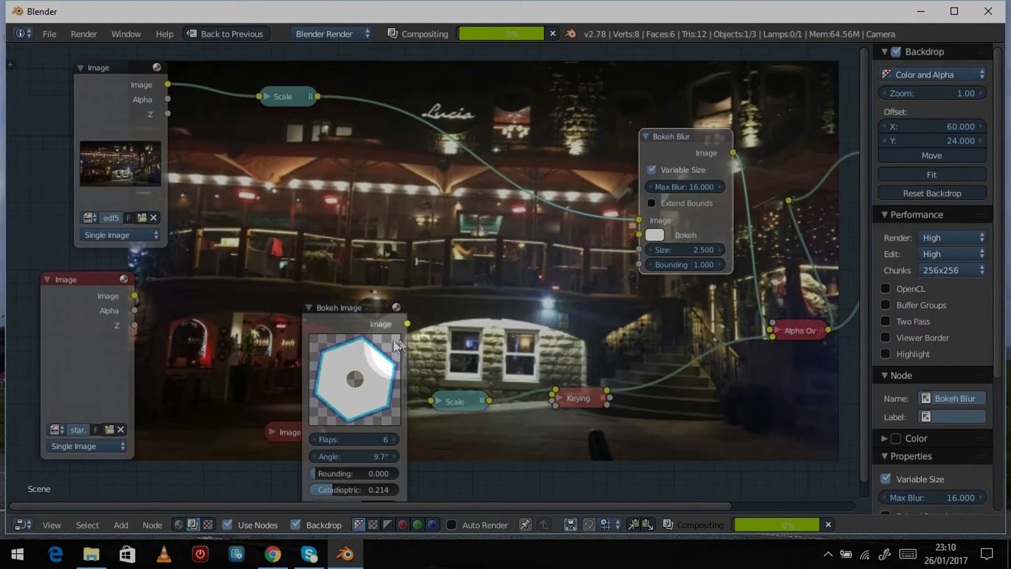
{"action": "left_click_drag", "start_coordinate": [330, 312], "coordinate": [320, 198]}
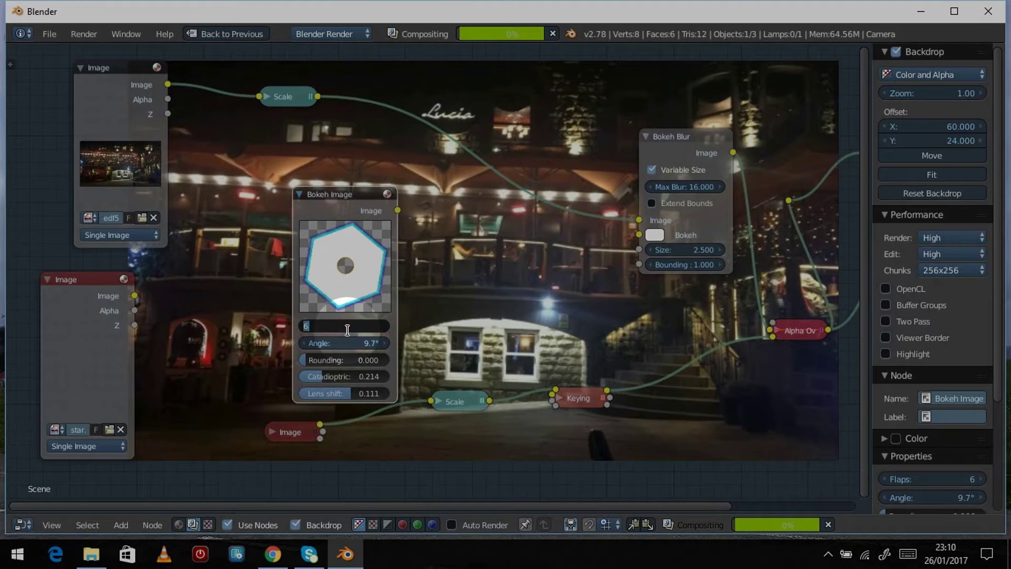
Set the bokeh to 5 flaps at 0° and connect it to Bokeh Blur's Bokeh input.
{"action": "left_click", "coordinate": [347, 326]}
{"action": "type", "text": "5"}
{"action": "key", "text": "Return"}
{"action": "left_click", "coordinate": [341, 342]}
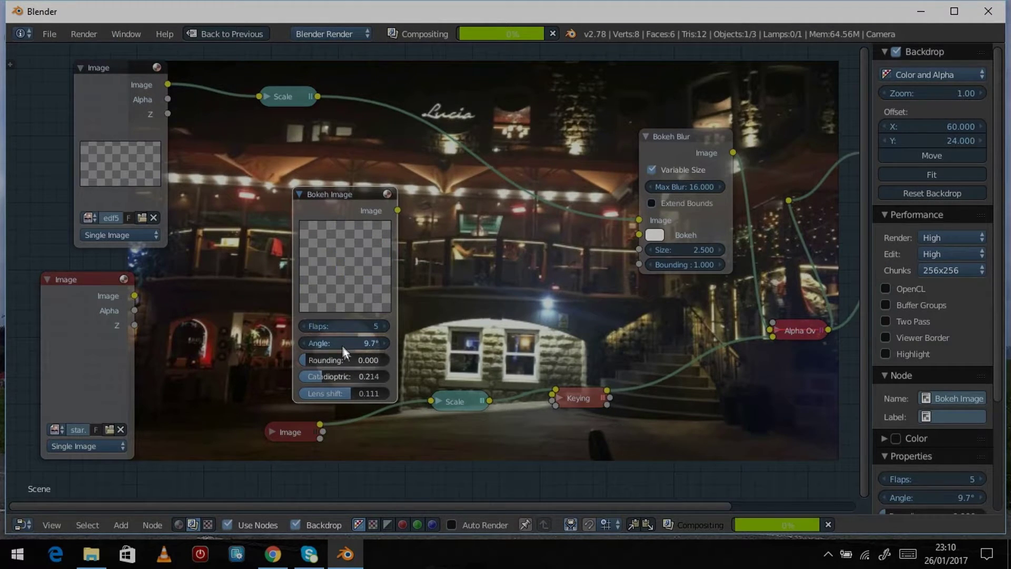
{"action": "type", "text": "0"}
{"action": "key", "text": "Return"}
{"action": "scroll", "coordinate": [443, 206], "scroll_direction": "up", "scroll_amount": 1}
{"action": "left_click_drag", "start_coordinate": [388, 194], "coordinate": [688, 222]}
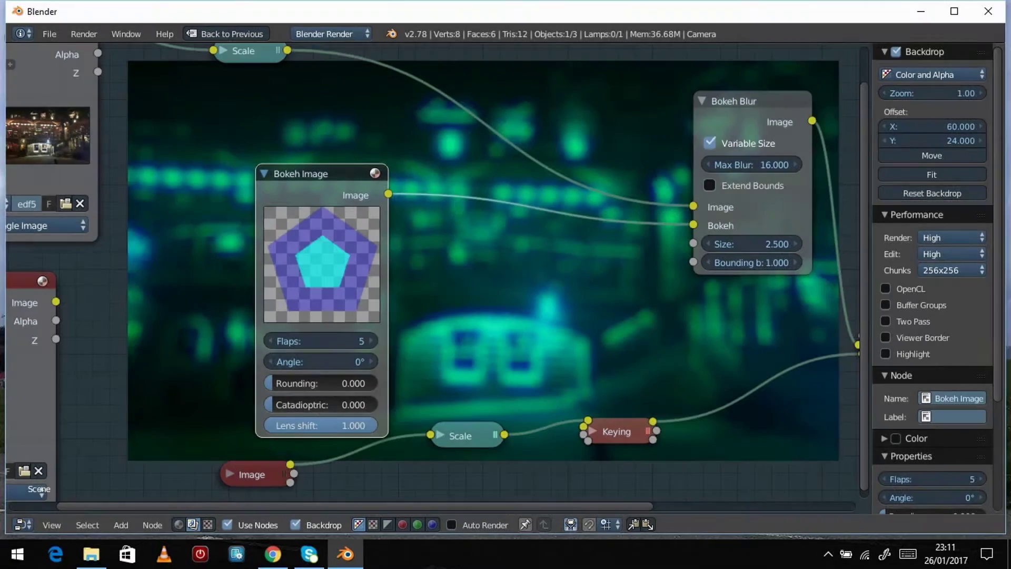
Set the Bokeh Image lens shift to 0 for a plain white pentagon.
{"action": "left_click", "coordinate": [316, 424]}
{"action": "type", "text": "0"}
{"action": "key", "text": "Return"}
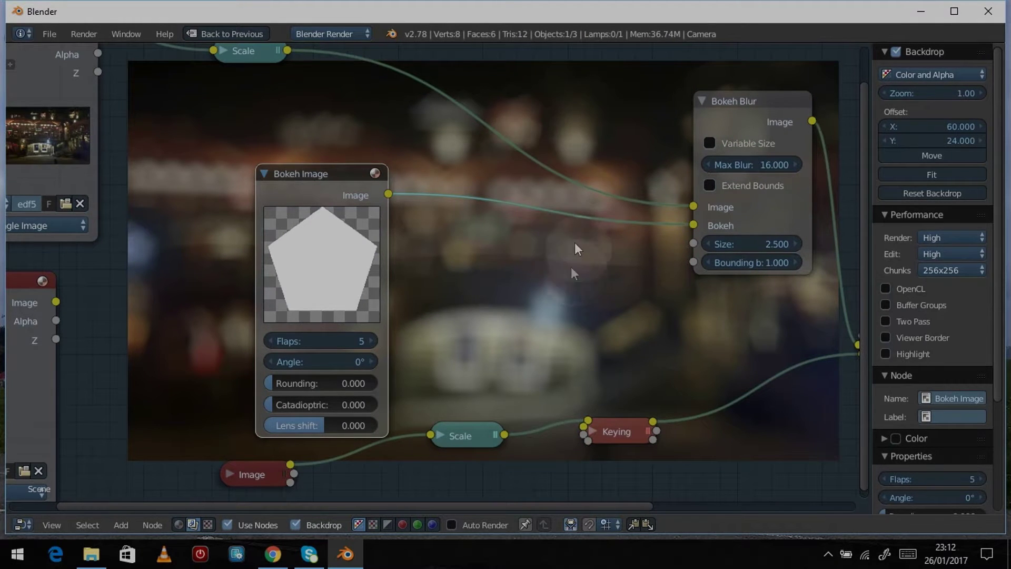
{"action": "scroll", "coordinate": [482, 231], "scroll_direction": "down", "scroll_amount": 1}
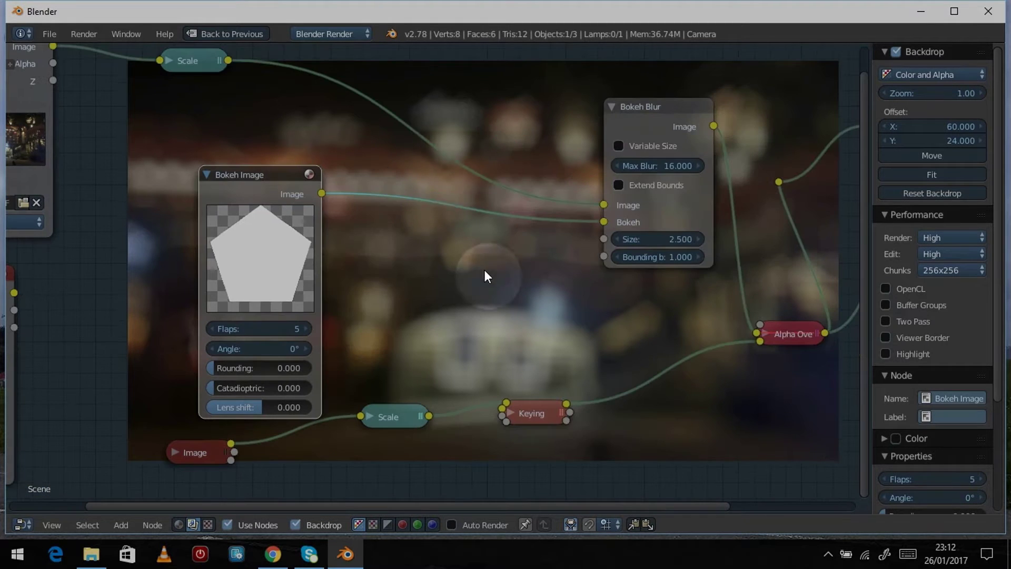
Set the Bokeh Blur Size to 1 and enlarge the backdrop image.
{"action": "left_click", "coordinate": [659, 239]}
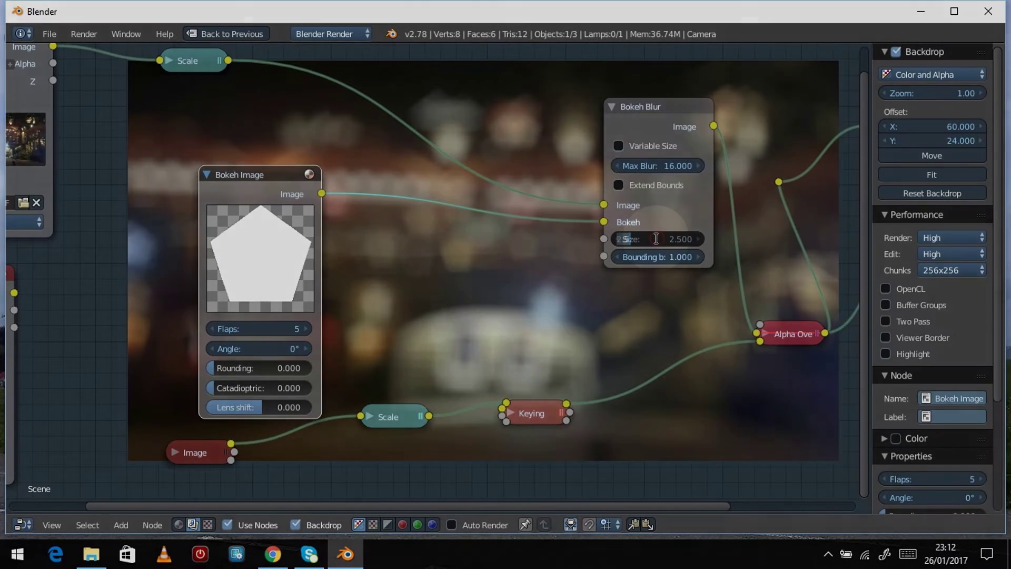
{"action": "type", "text": "1"}
{"action": "key", "text": "Return"}
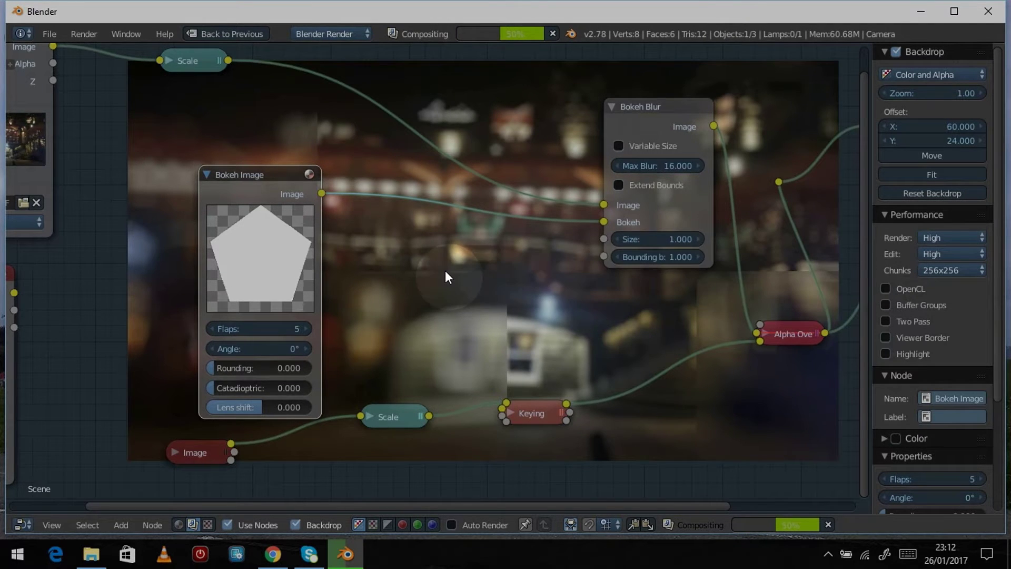
{"action": "key", "text": "alt+v"}
{"action": "key", "text": "alt+v"}
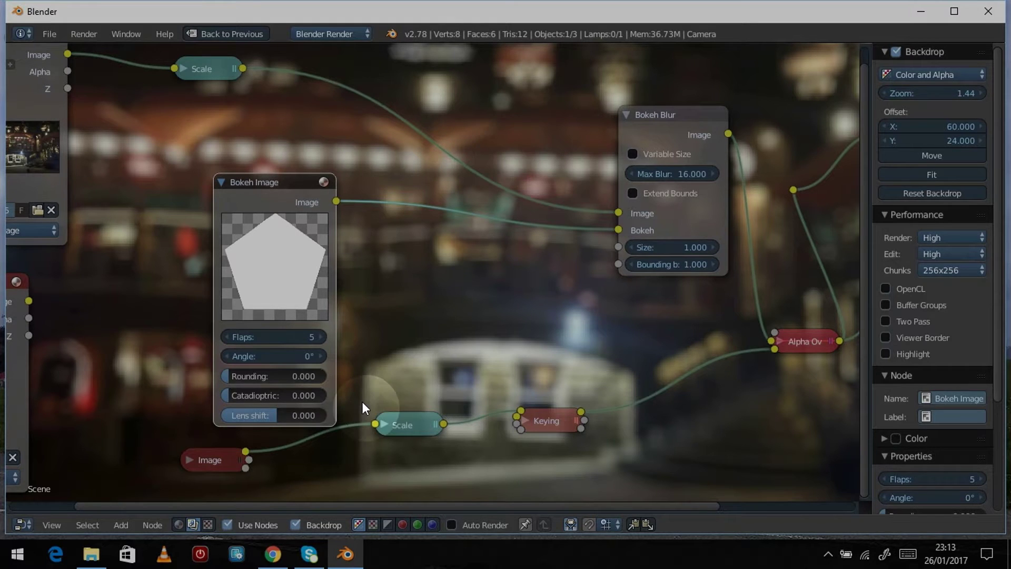
{"action": "left_click", "coordinate": [271, 274]}
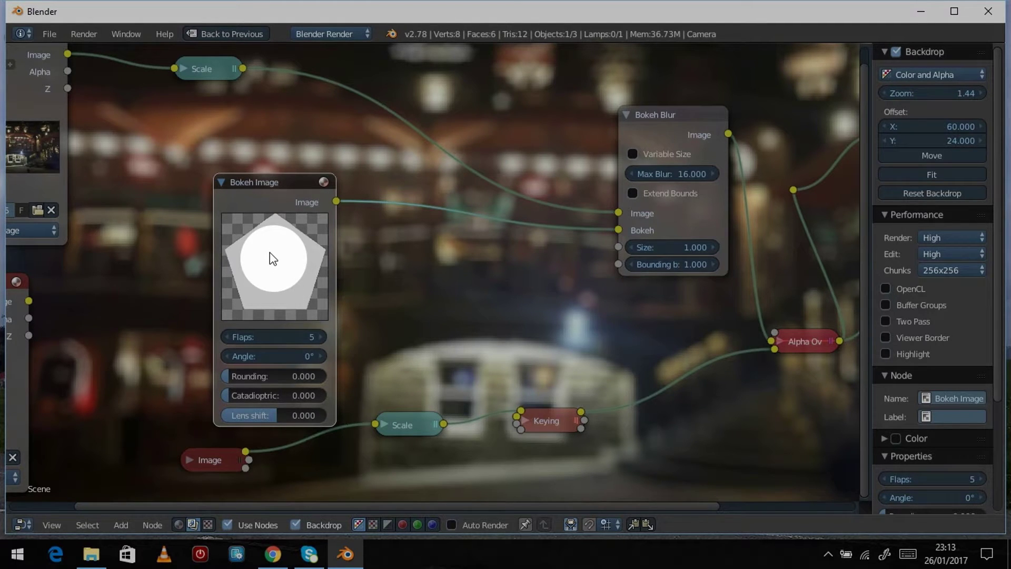
Keep 5 flaps, rotate the pentagon bokeh to 54° and round its corners to 0.548.
{"action": "left_click", "coordinate": [322, 336]}
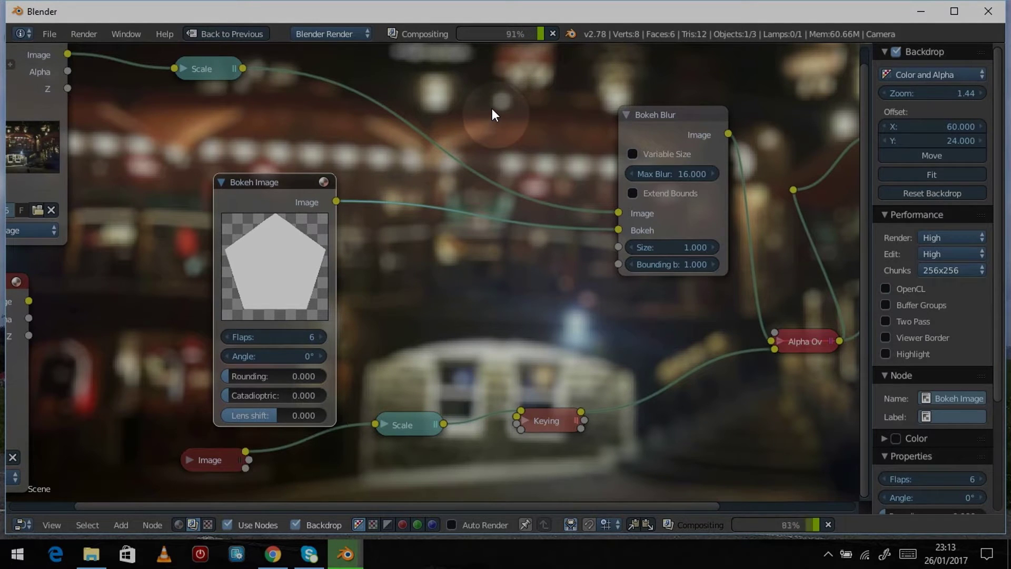
{"action": "left_click", "coordinate": [226, 336]}
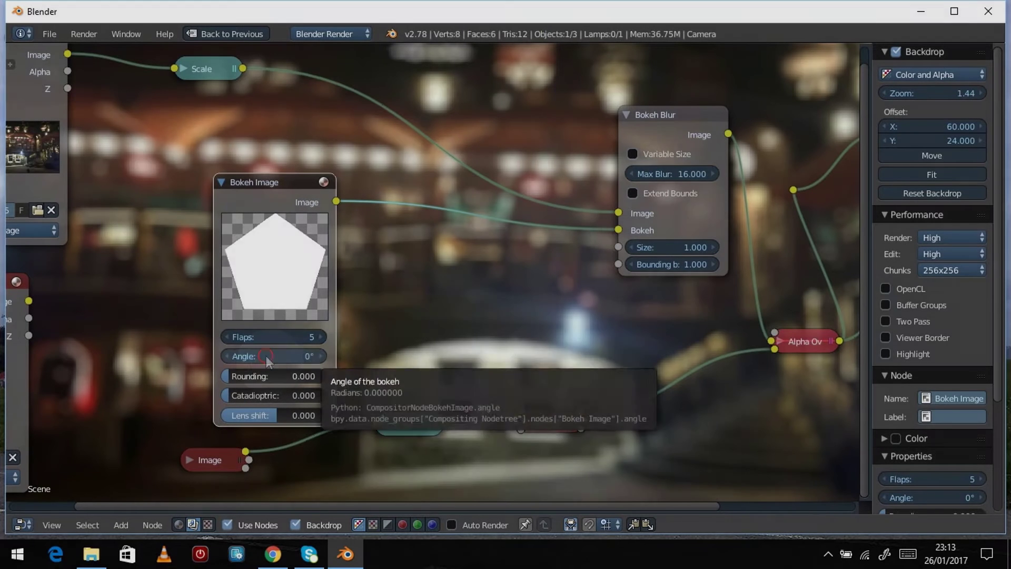
{"action": "left_click_drag", "start_coordinate": [267, 360], "coordinate": [435, 347]}
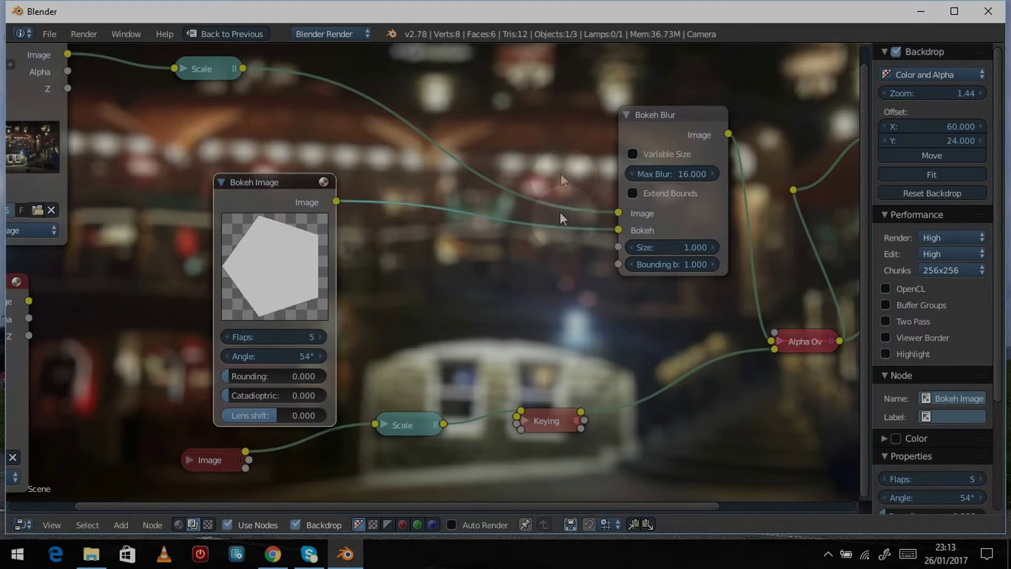
{"action": "left_click", "coordinate": [515, 391]}
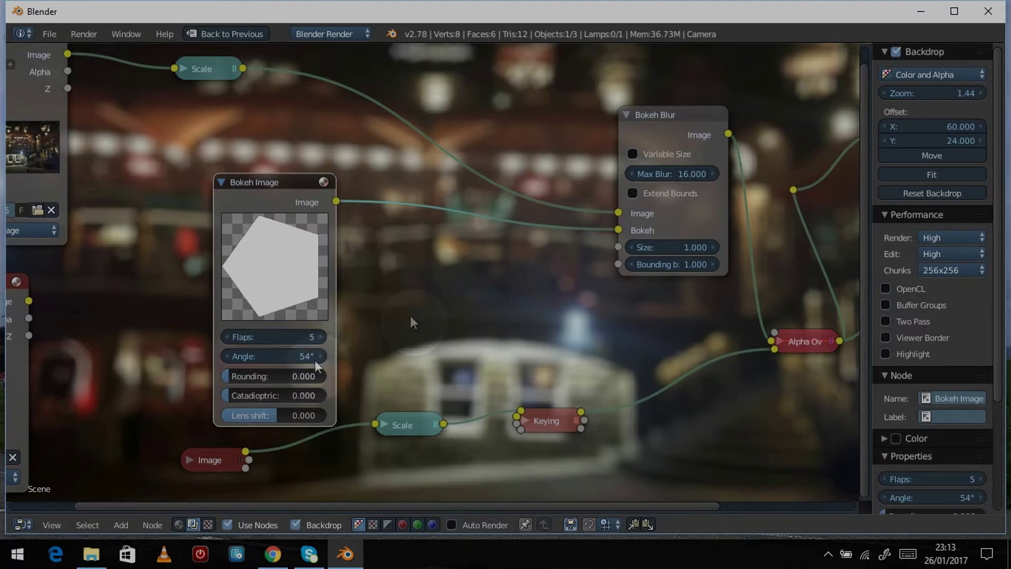
{"action": "left_click_drag", "start_coordinate": [232, 377], "coordinate": [280, 377]}
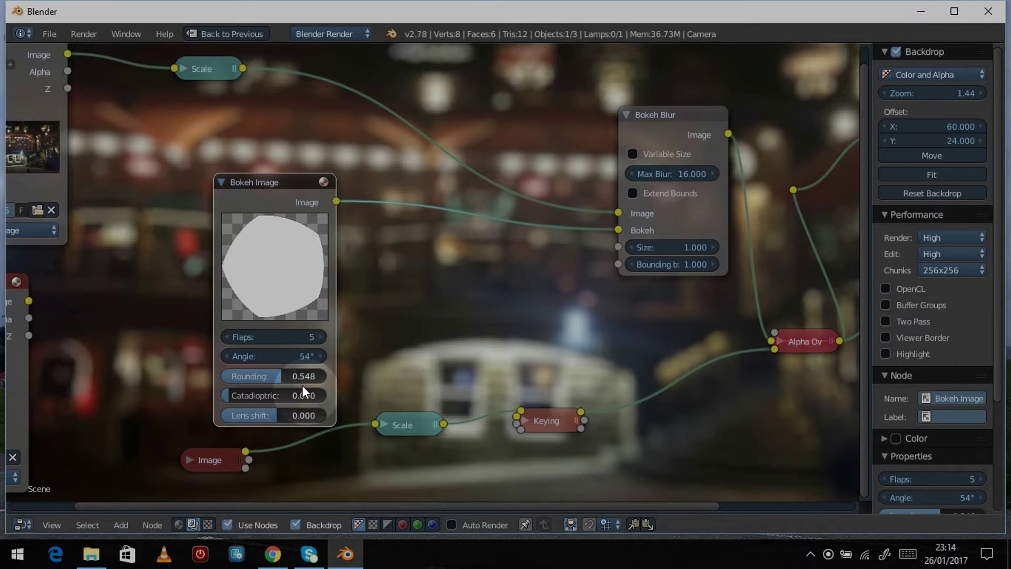
Reset the bokeh rounding to 0 and open a 0.373 catadioptric hole.
{"action": "key", "text": "BackSpace"}
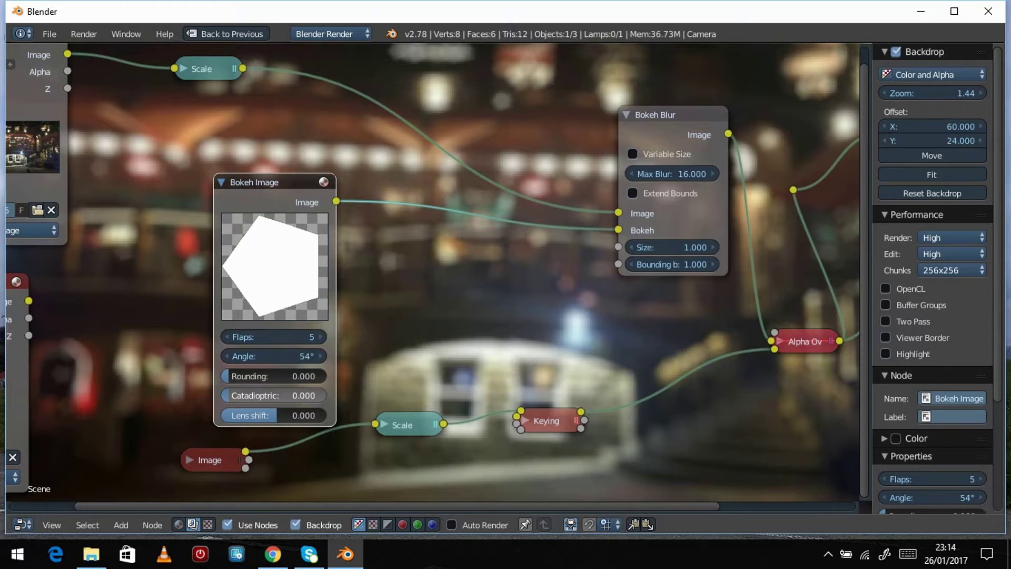
{"action": "mouse_move", "coordinate": [274, 395]}
{"action": "left_mouse_down"}
{"action": "mouse_move", "coordinate": [287, 395]}
{"action": "mouse_move", "coordinate": [257, 398]}
{"action": "left_mouse_up"}
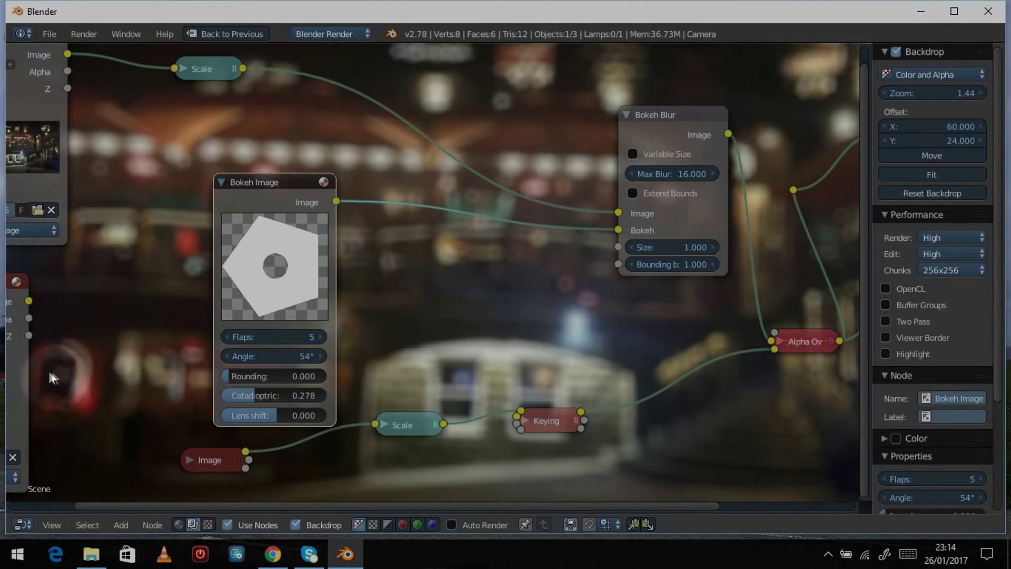
{"action": "left_click_drag", "start_coordinate": [262, 394], "coordinate": [264, 394]}
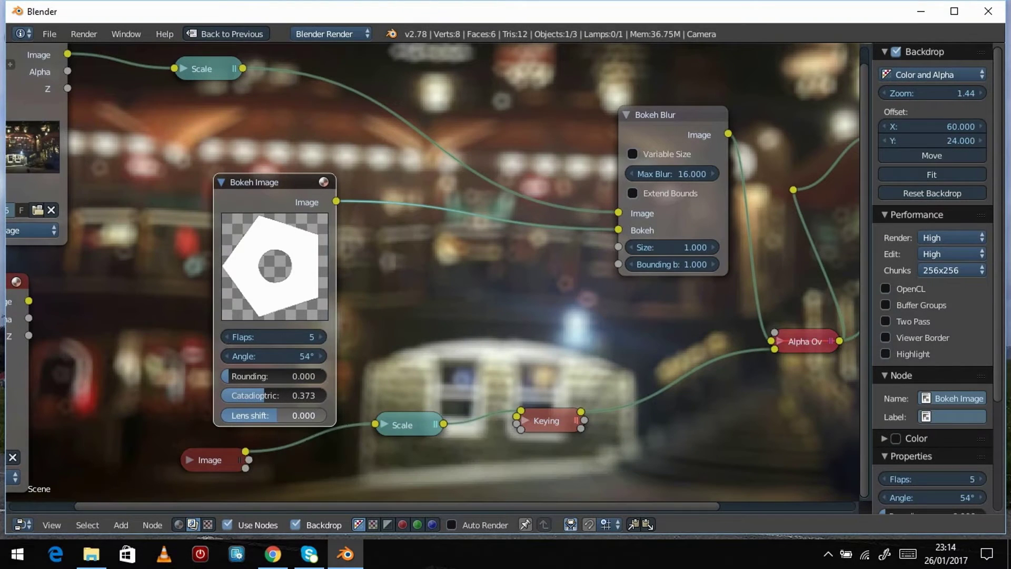
Try lens shift values, settling at 0.365 for coloured rings.
{"action": "left_click_drag", "start_coordinate": [277, 416], "coordinate": [292, 414]}
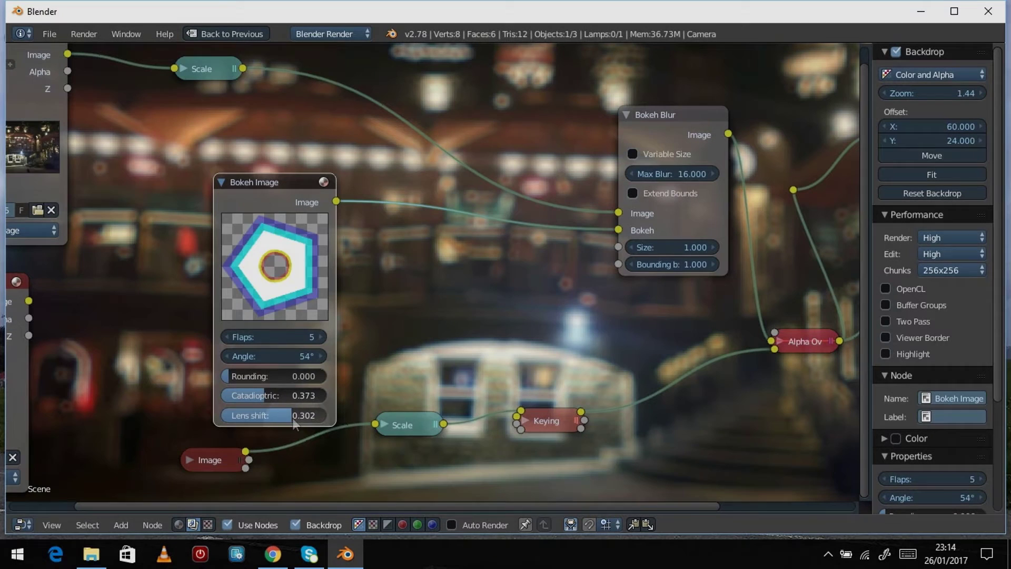
{"action": "left_click_drag", "start_coordinate": [294, 416], "coordinate": [257, 419]}
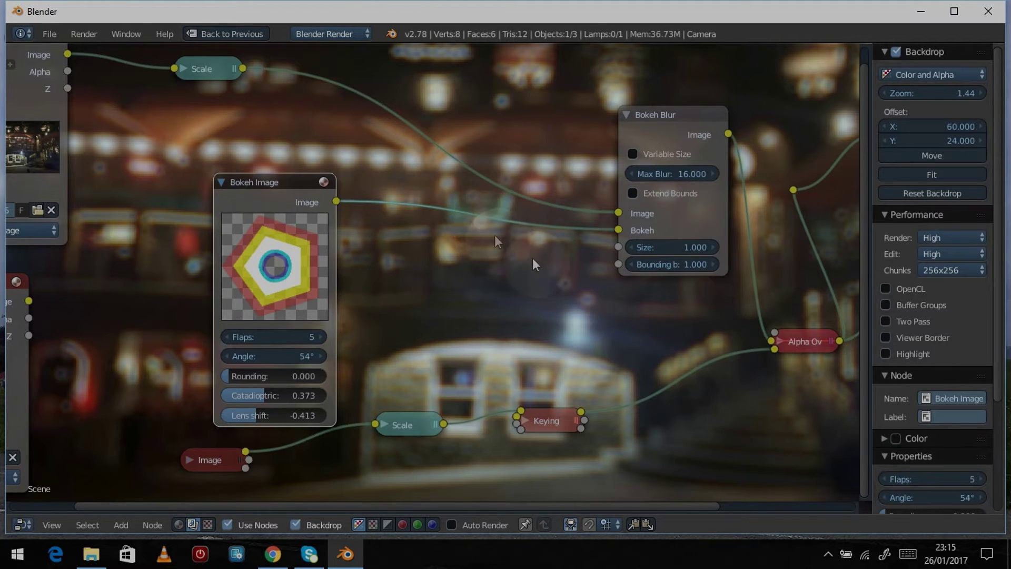
{"action": "left_click_drag", "start_coordinate": [319, 415], "coordinate": [360, 415]}
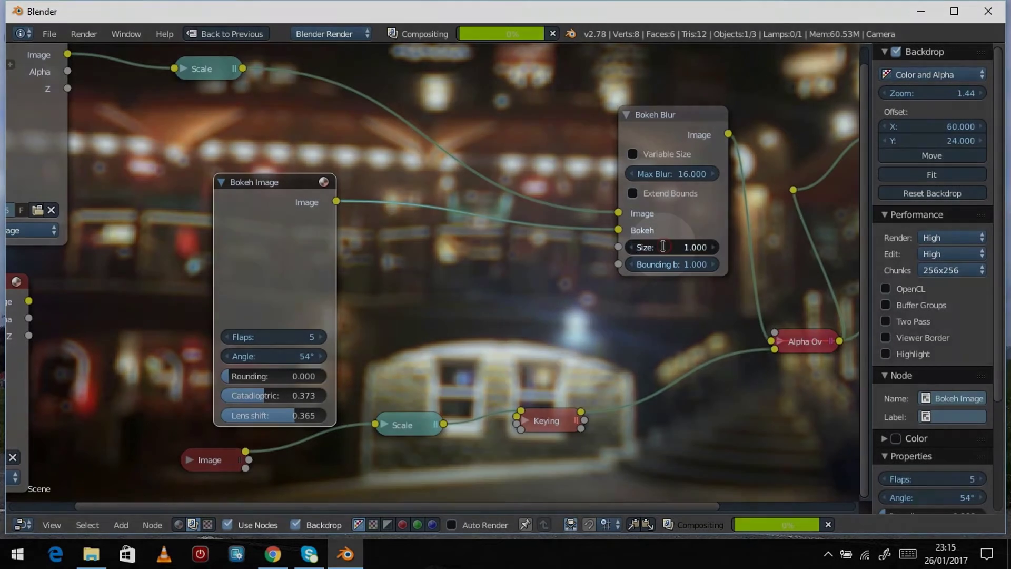
Set the Bokeh Blur Size to 2.
{"action": "left_click", "coordinate": [663, 247]}
{"action": "type", "text": "2"}
{"action": "key", "text": "Return"}
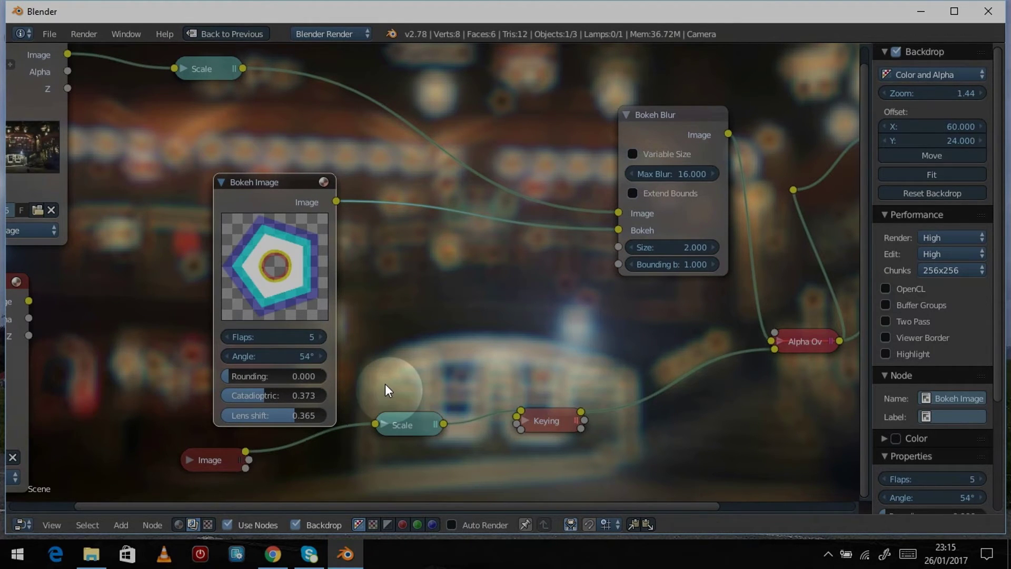
Reset the backdrop to normal size, pan the tree, and select the Alpha Over node.
{"action": "key", "text": "v"}
{"action": "key", "text": "v"}
{"action": "middle_click_drag", "start_coordinate": [495, 277], "coordinate": [448, 258]}
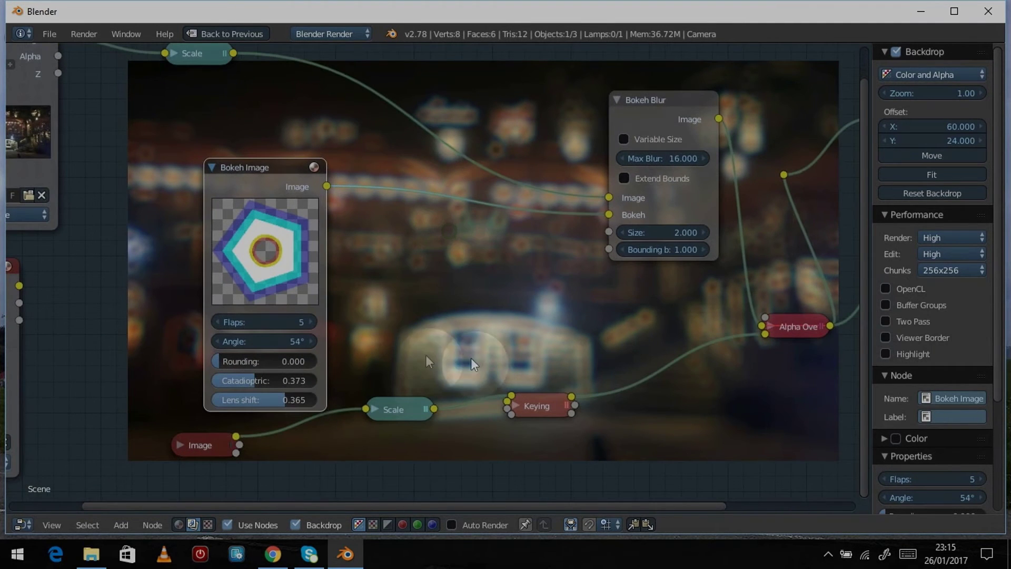
{"action": "left_click", "coordinate": [795, 327]}
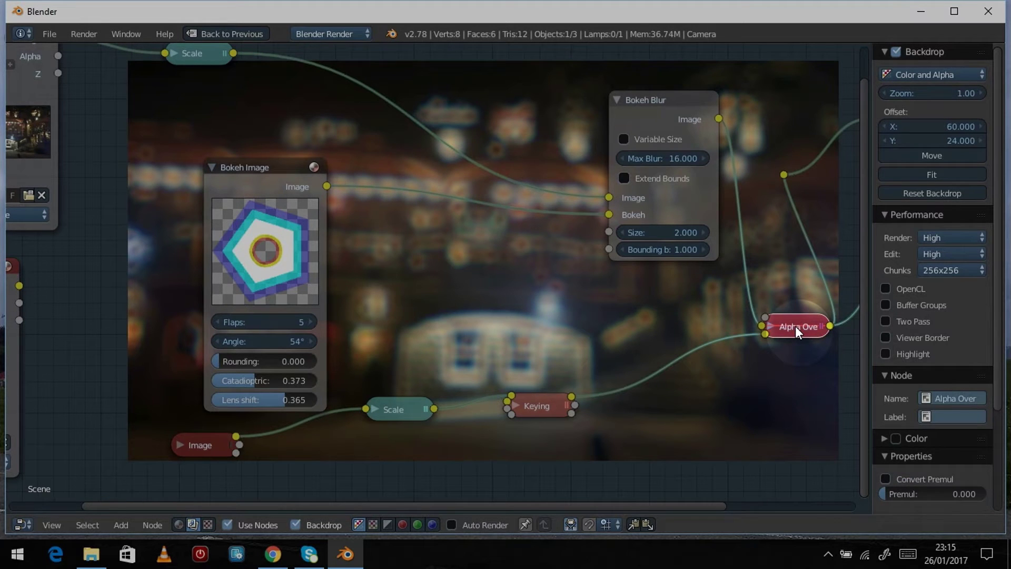
Select the Keying node and shift the node tree to view the truck over the blurred background.
{"action": "scroll", "coordinate": [756, 433], "scroll_direction": "up", "scroll_amount": 1}
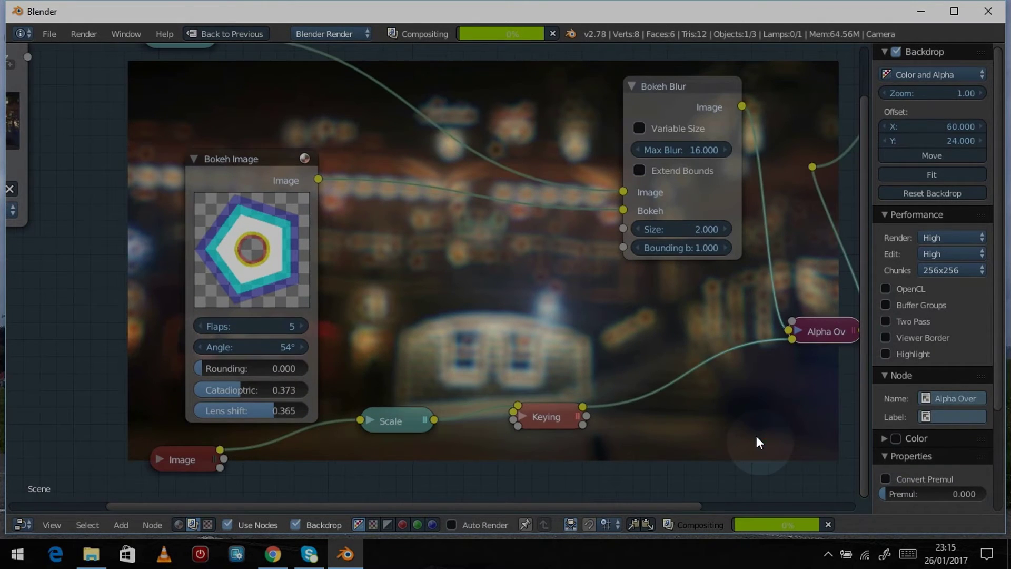
{"action": "scroll", "coordinate": [693, 431], "scroll_direction": "down", "scroll_amount": 4}
{"action": "left_click", "coordinate": [441, 338]}
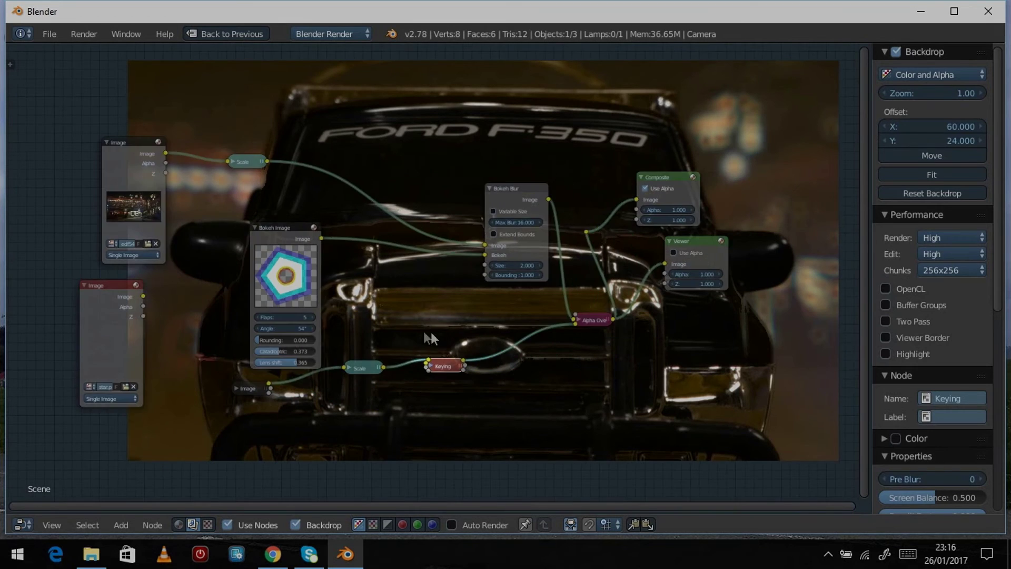
{"action": "scroll", "coordinate": [444, 341], "scroll_direction": "down", "scroll_amount": 2}
{"action": "middle_click_drag", "start_coordinate": [444, 341], "coordinate": [447, 92]}
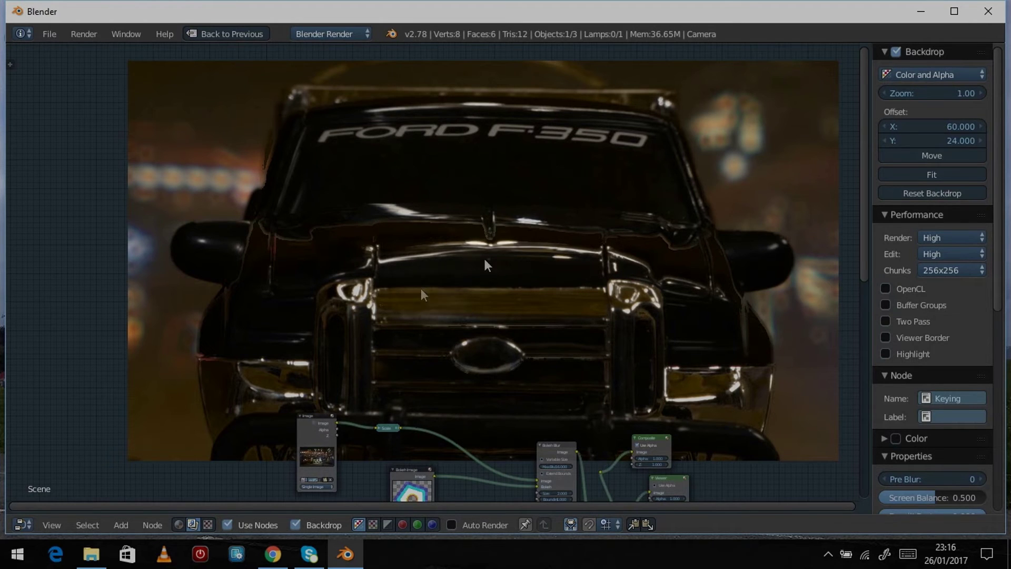
{"action": "left_click", "coordinate": [726, 155]}
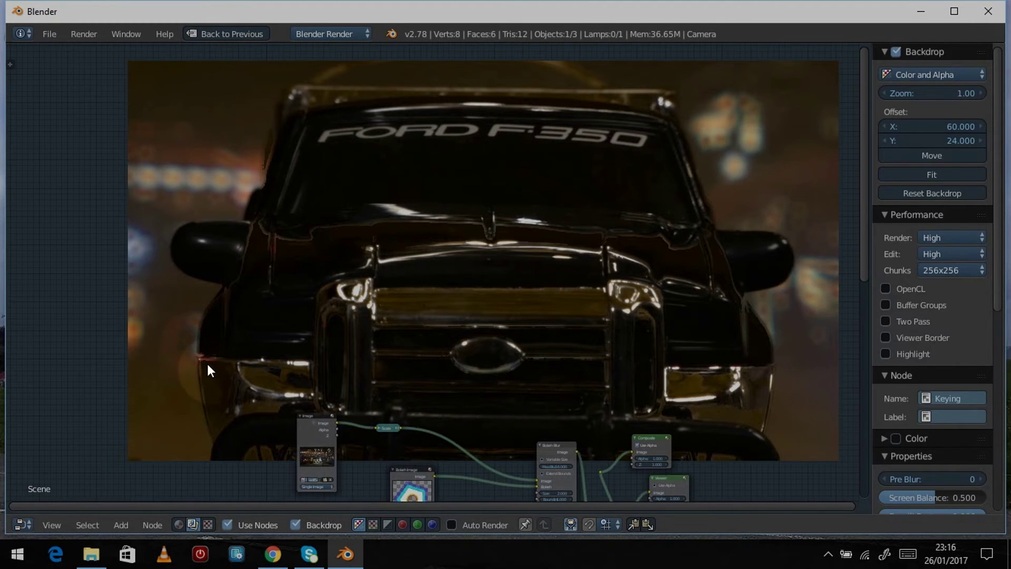
{"action": "middle_click_drag", "start_coordinate": [535, 349], "coordinate": [507, 199]}
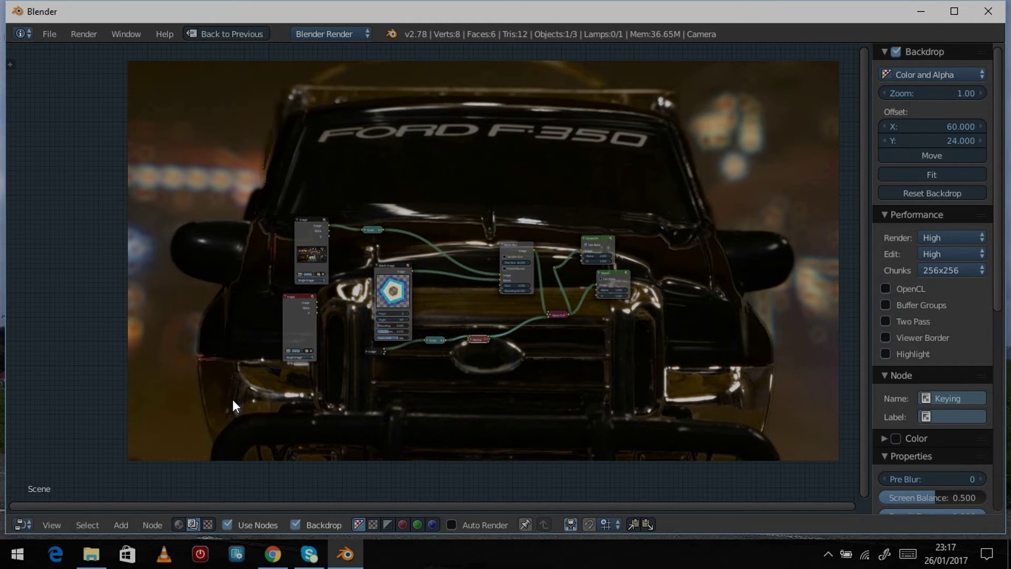
{"action": "scroll", "coordinate": [232, 400], "scroll_direction": "up", "scroll_amount": 3}
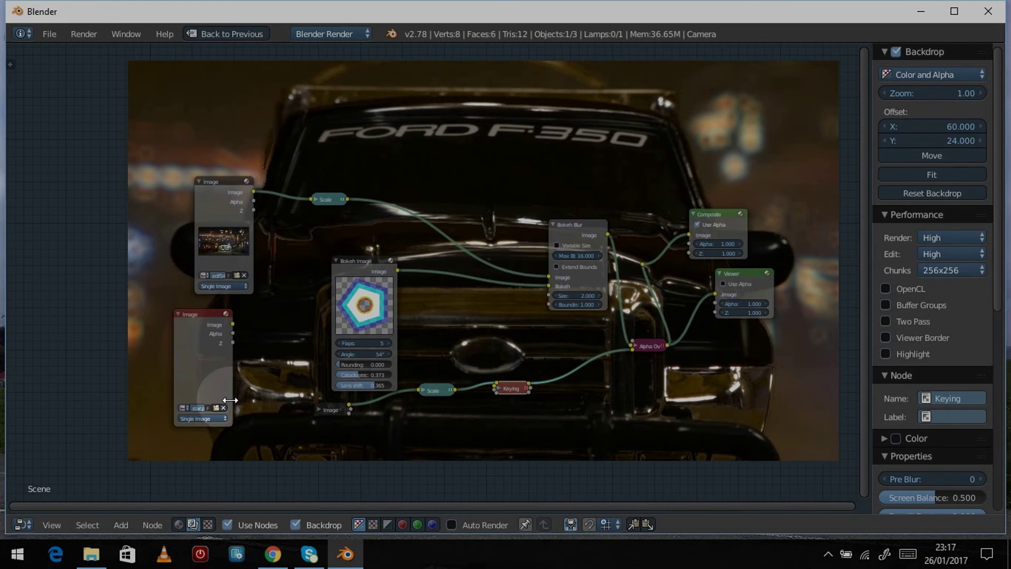
{"action": "scroll", "coordinate": [242, 359], "scroll_direction": "up", "scroll_amount": 3}
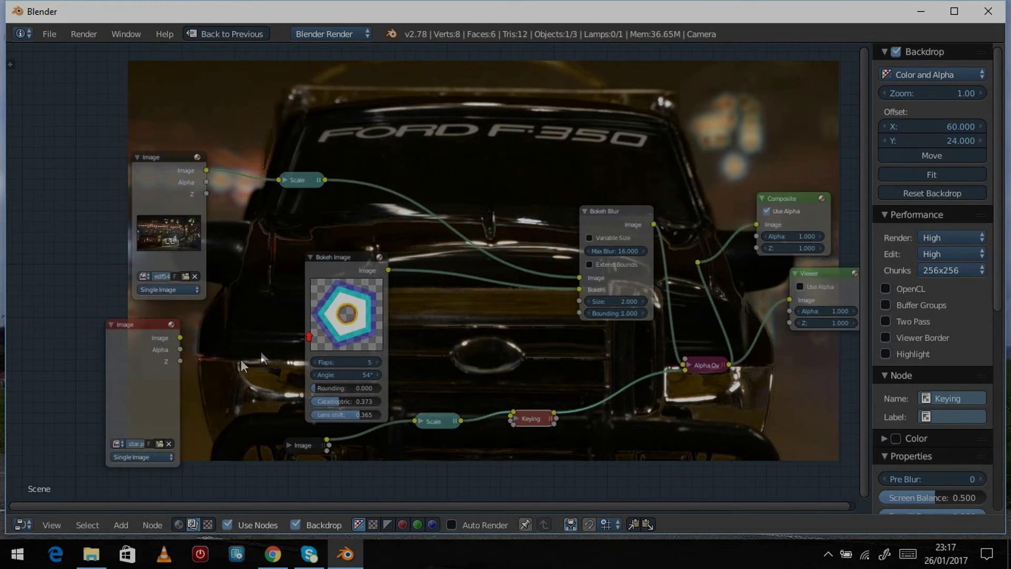
{"action": "middle_click_drag", "start_coordinate": [194, 419], "coordinate": [159, 312]}
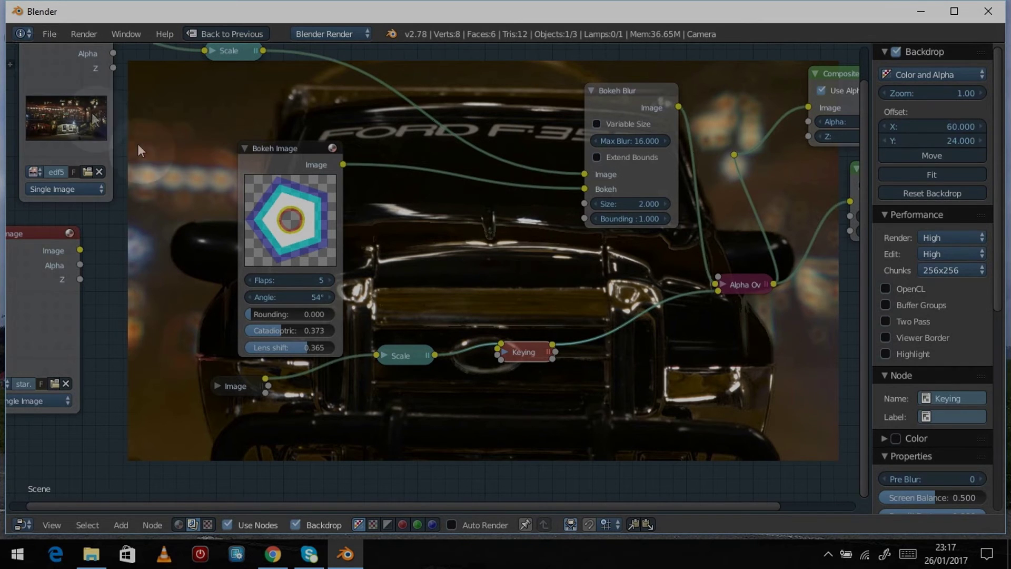
{"action": "left_click", "coordinate": [65, 74]}
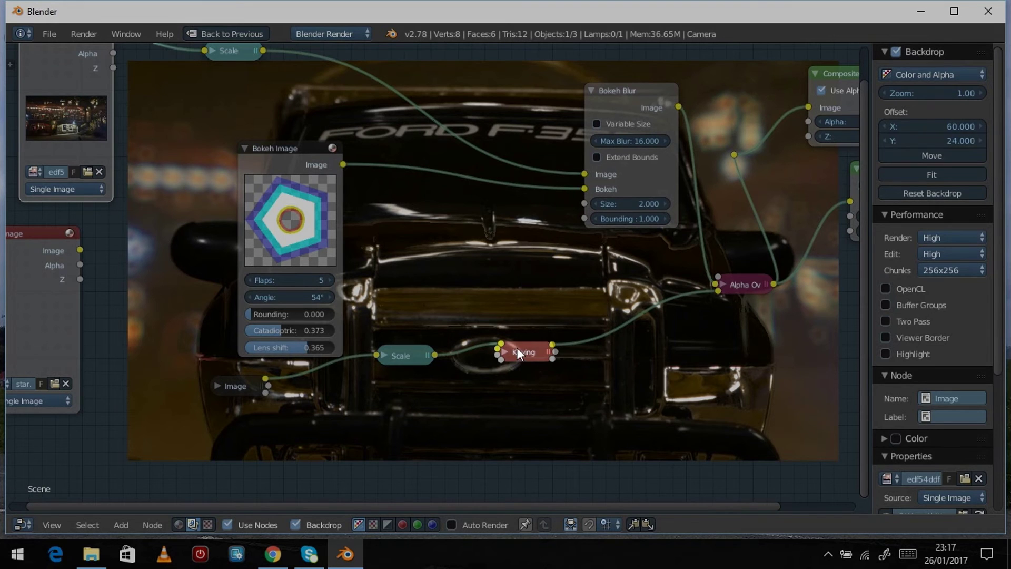
{"action": "middle_click_drag", "start_coordinate": [732, 408], "coordinate": [389, 455]}
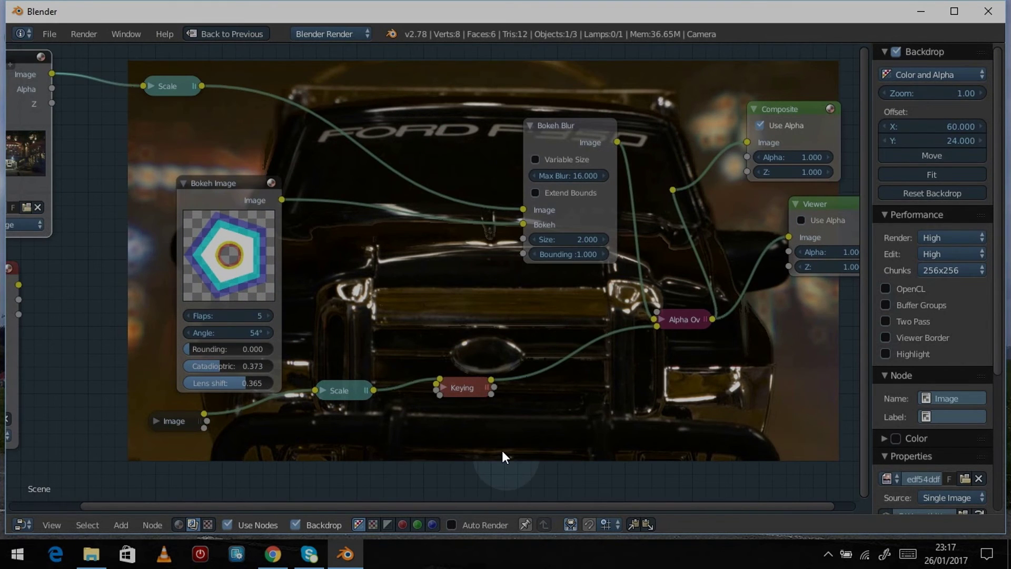
{"action": "scroll", "coordinate": [603, 420], "scroll_direction": "down", "scroll_amount": 2}
{"action": "scroll", "coordinate": [602, 419], "scroll_direction": "down", "scroll_amount": 2}
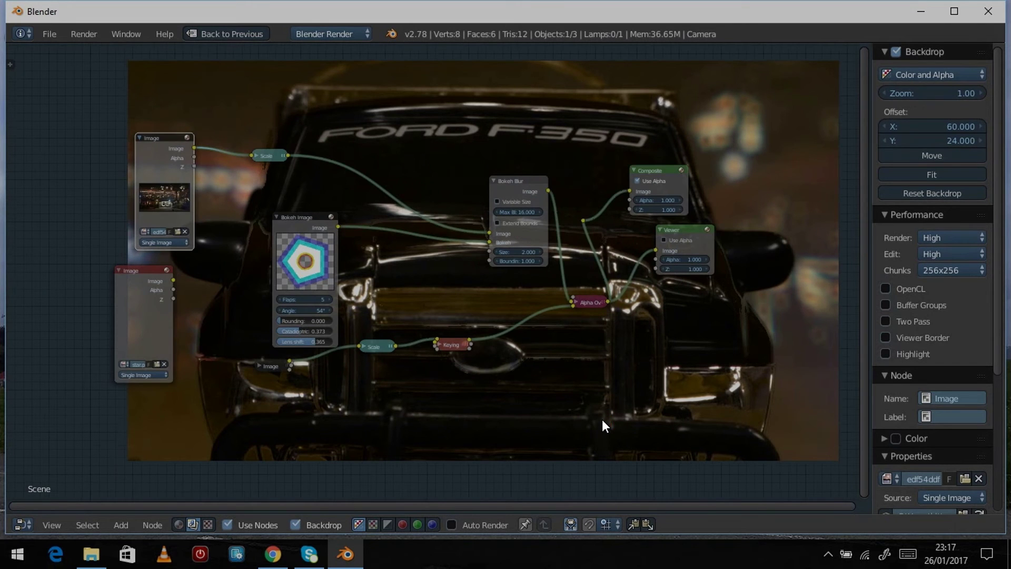
{"action": "scroll", "coordinate": [602, 419], "scroll_direction": "up", "scroll_amount": 2}
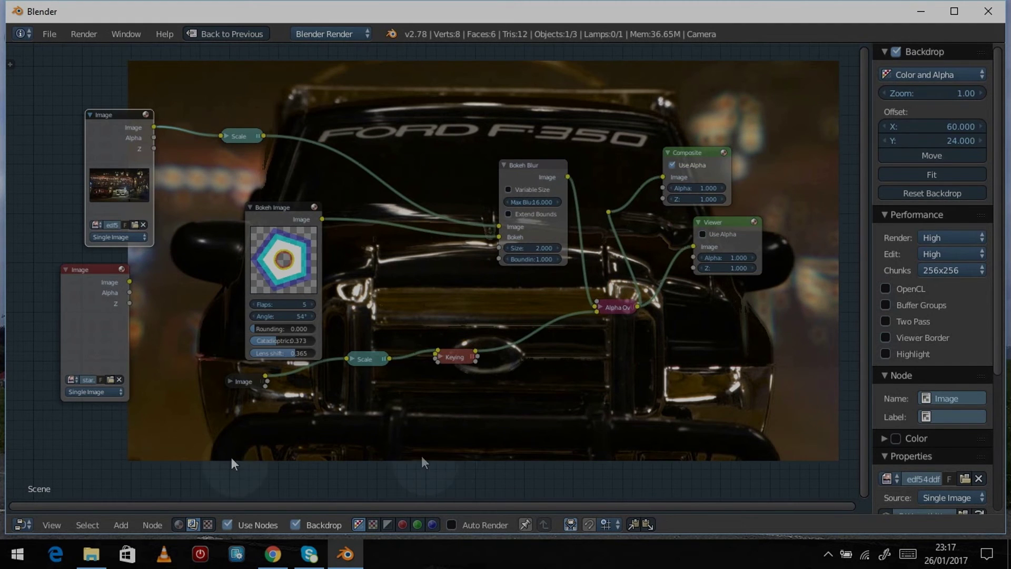
{"action": "left_click", "coordinate": [120, 525]}
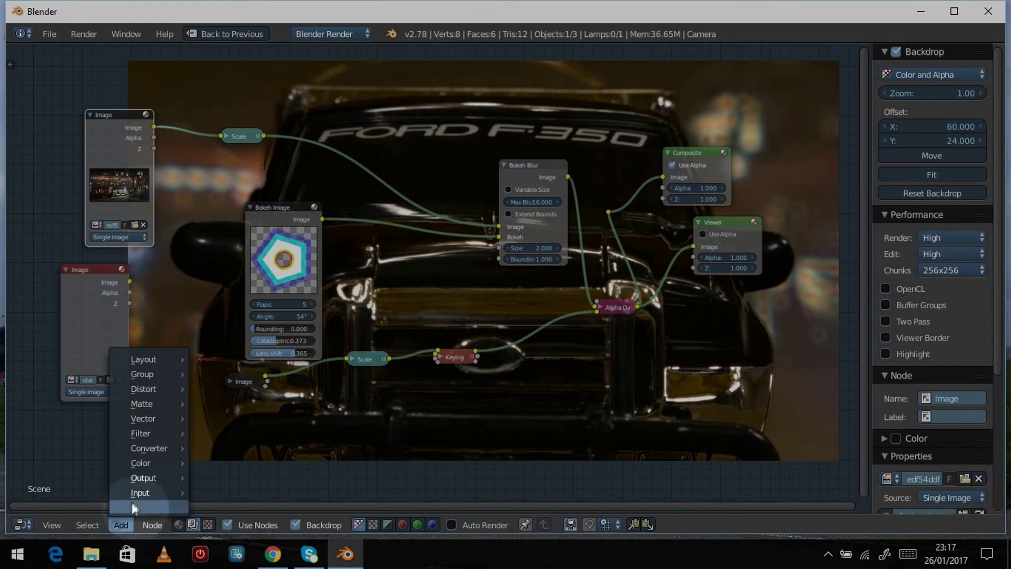
{"action": "mouse_move", "coordinate": [134, 494]}
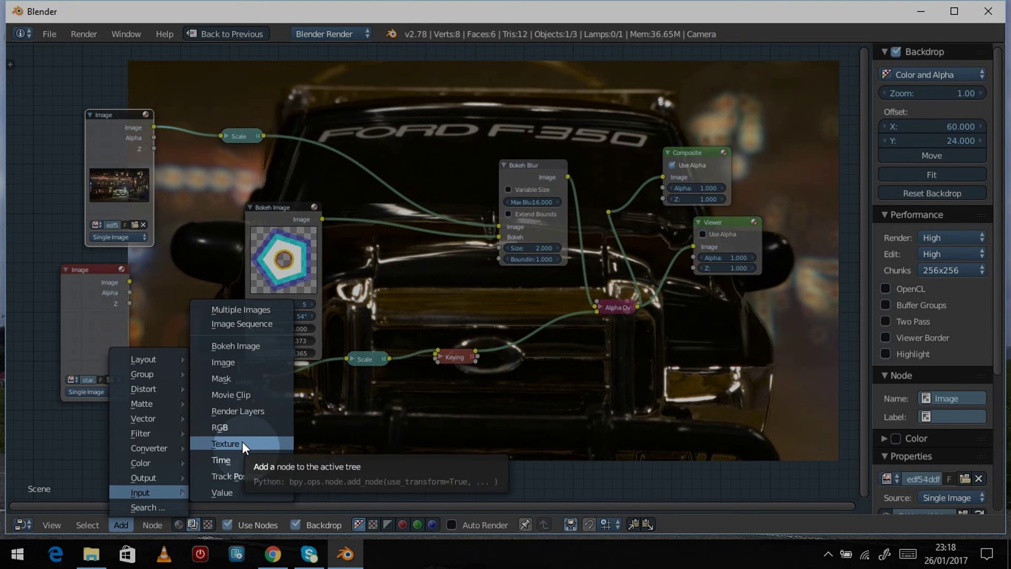